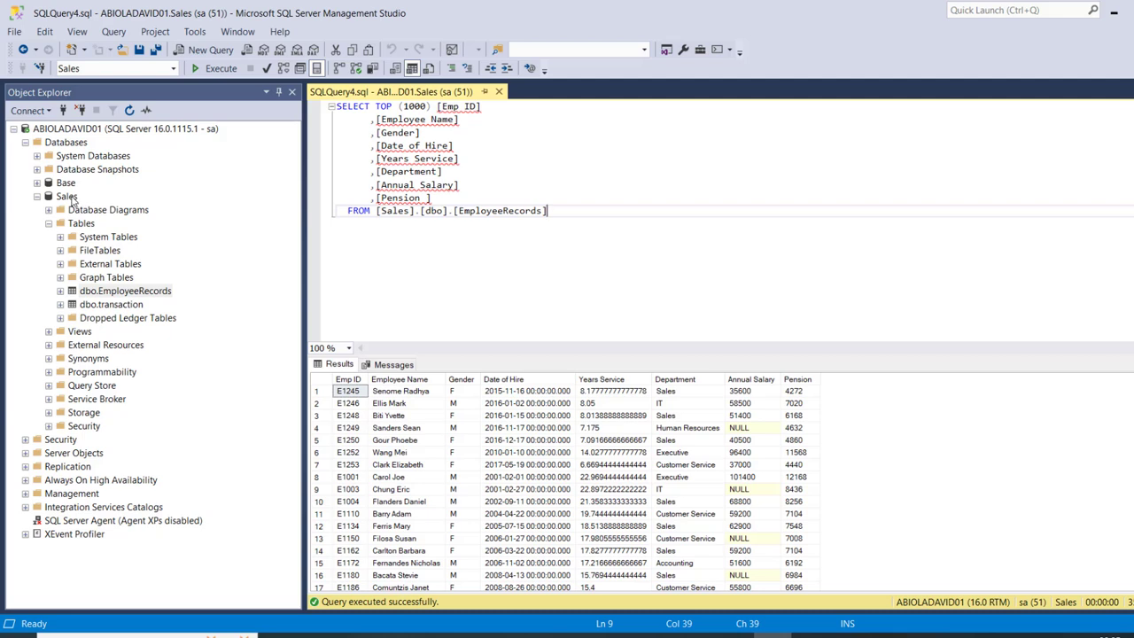
Step: Run the SELECT TOP (1000) query on the EmployeeRecords table of the Sales database
left_click(133, 293)
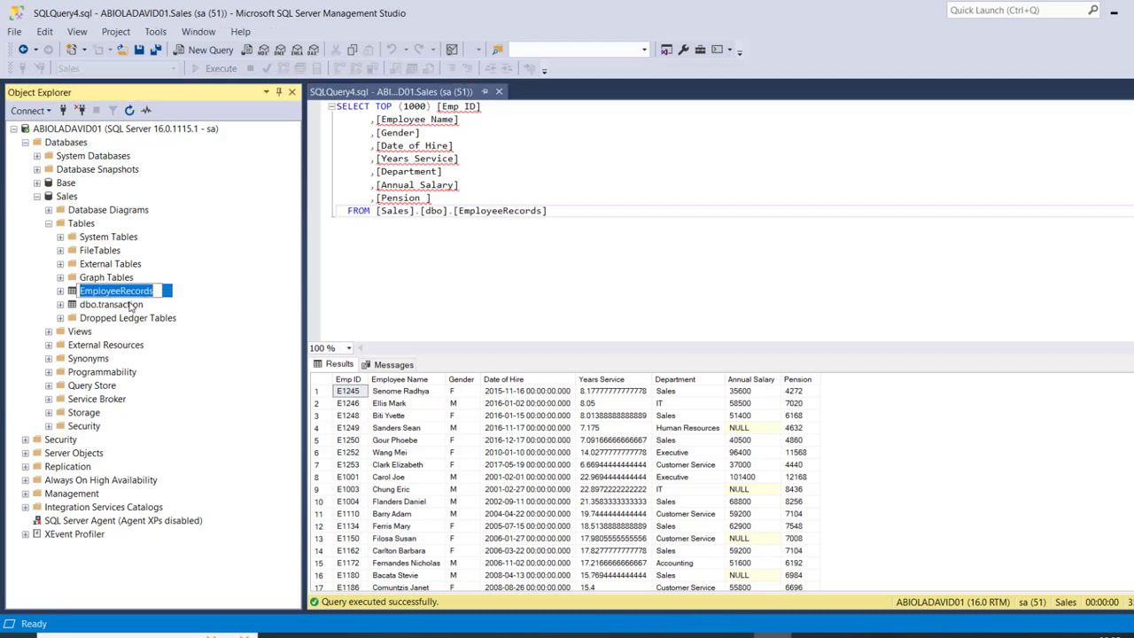
left_click(137, 305)
left_click(645, 231)
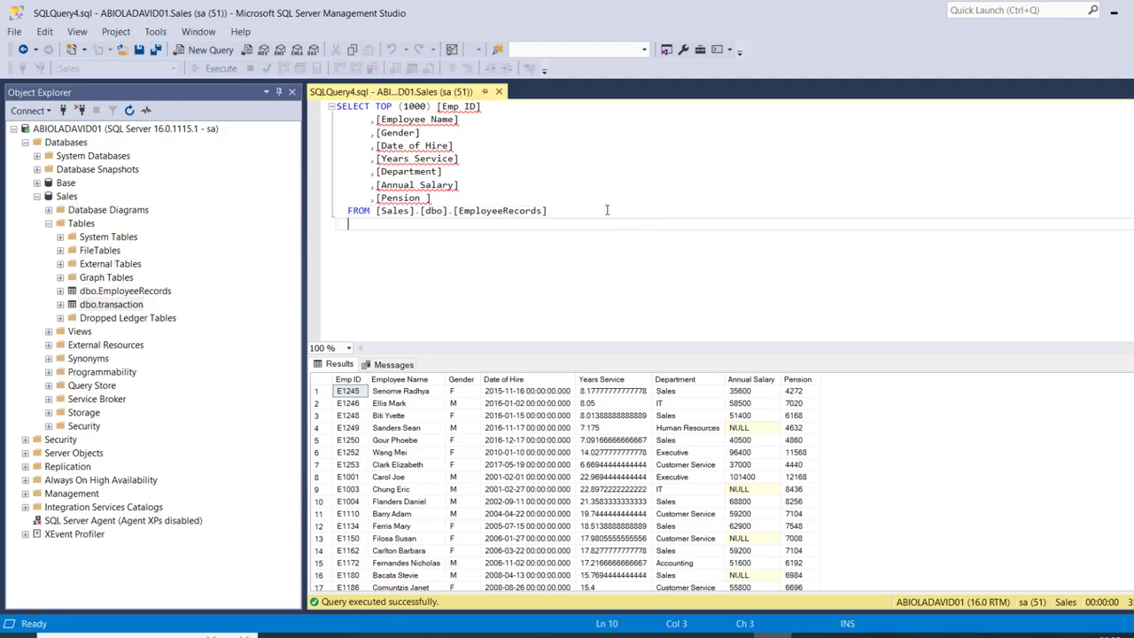
left_click_drag(606, 215, 336, 105)
left_click(216, 68)
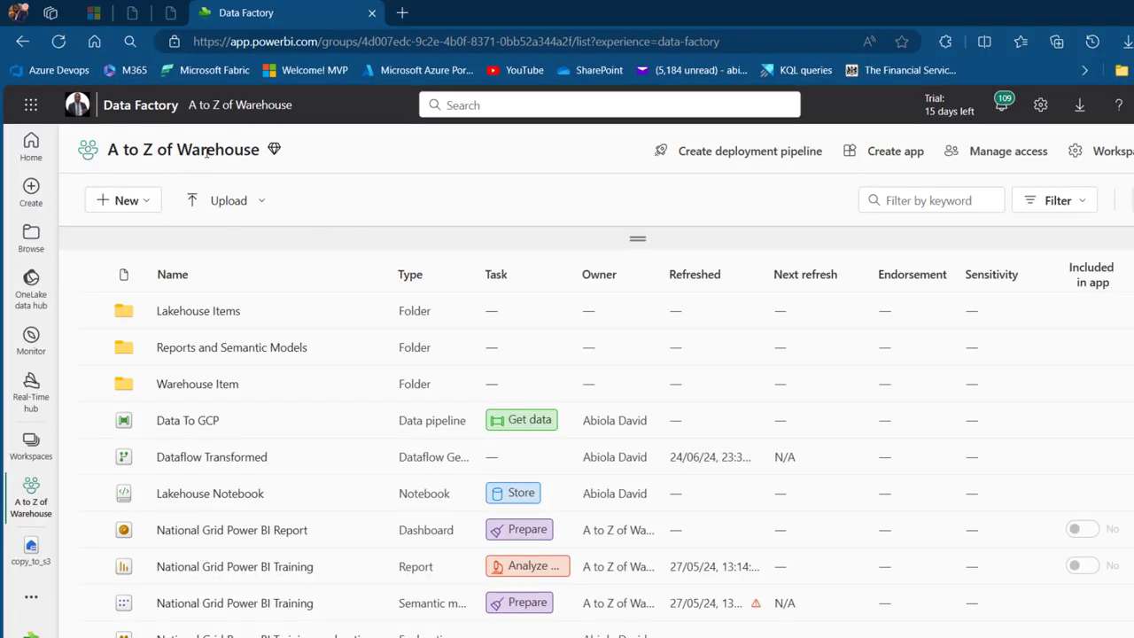
Step: Switch to the Fabric workspace A to Z of Warehouse, create a Dataflow Gen2, and start an import from SQL Server
left_click(145, 202)
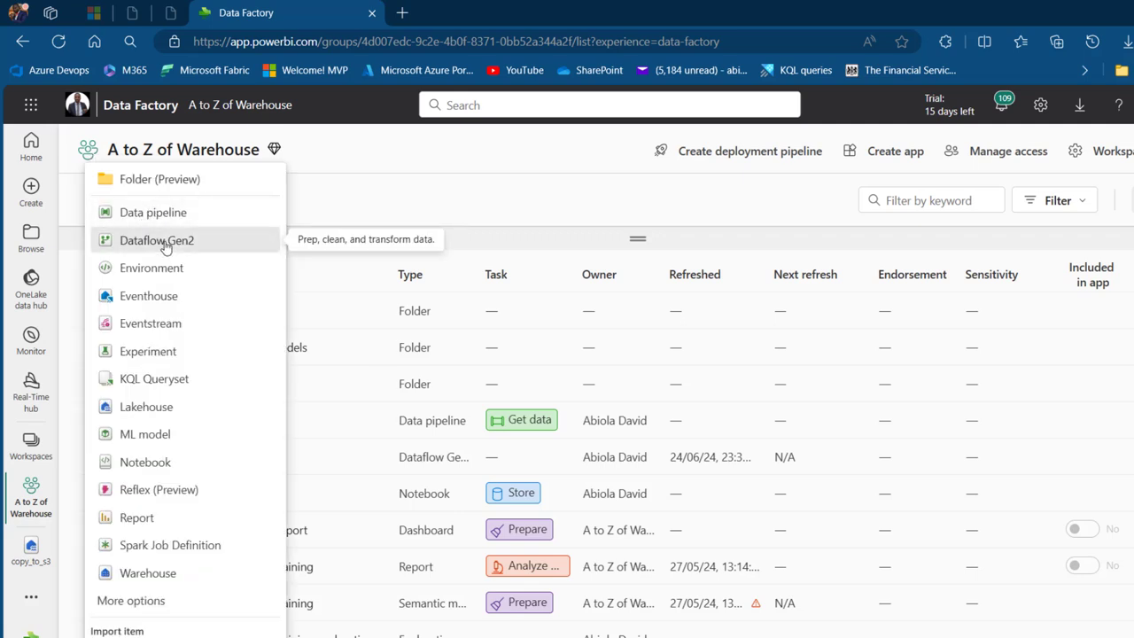
left_click(165, 241)
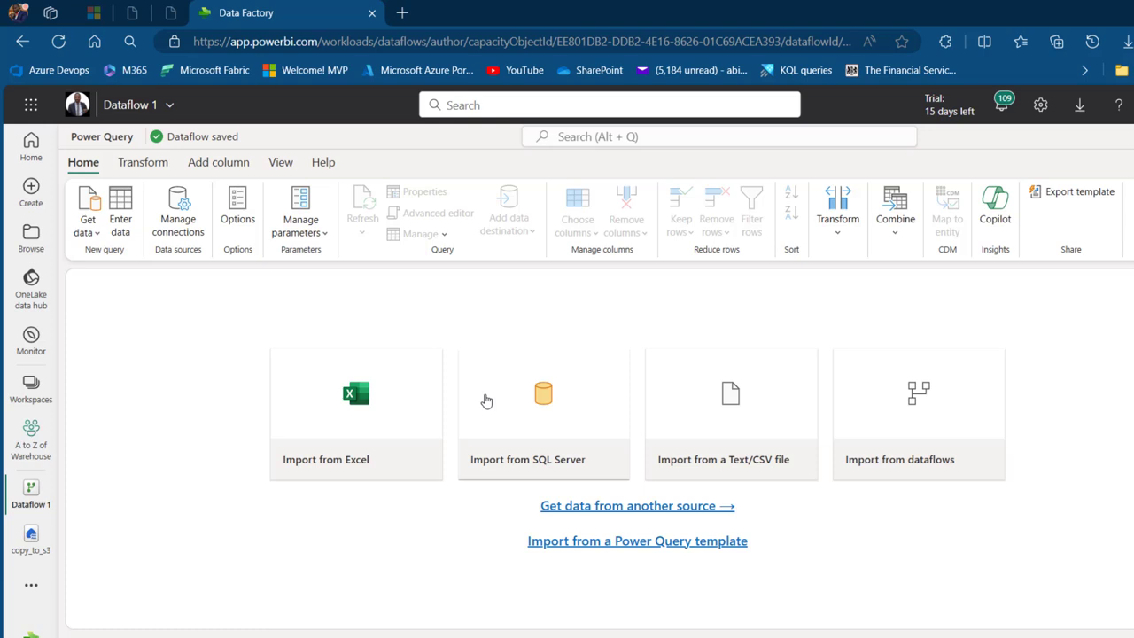
left_click(544, 409)
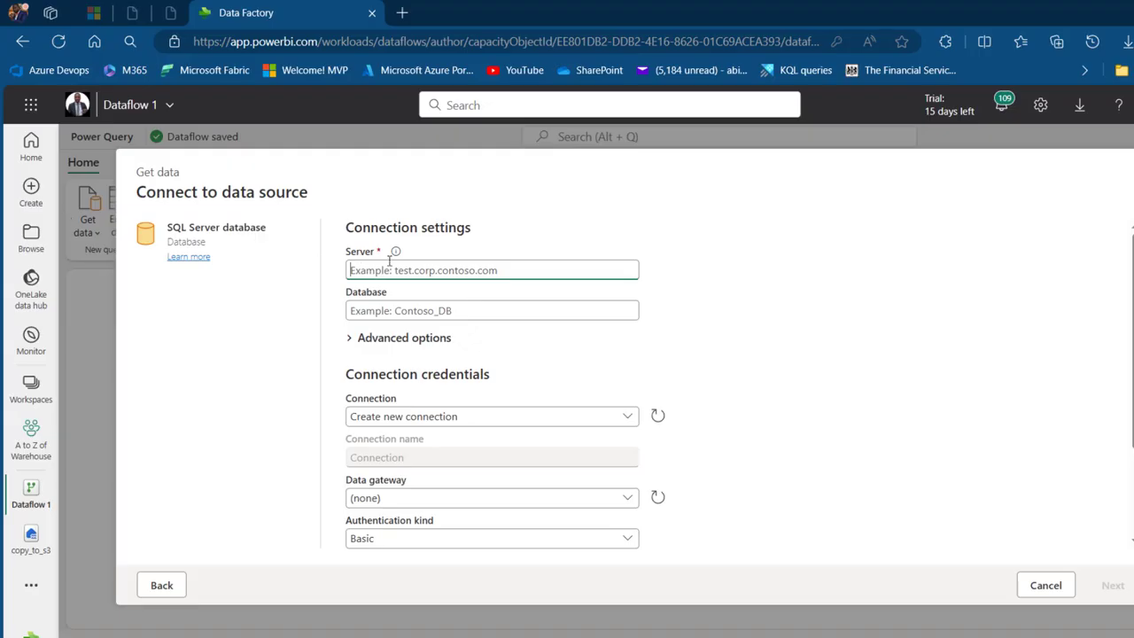
Step: Connect to the SQL Server by entering its server name and the database Sales, using the existing on-premises connection
type("ABIOLADAVID01")
left_click(418, 309)
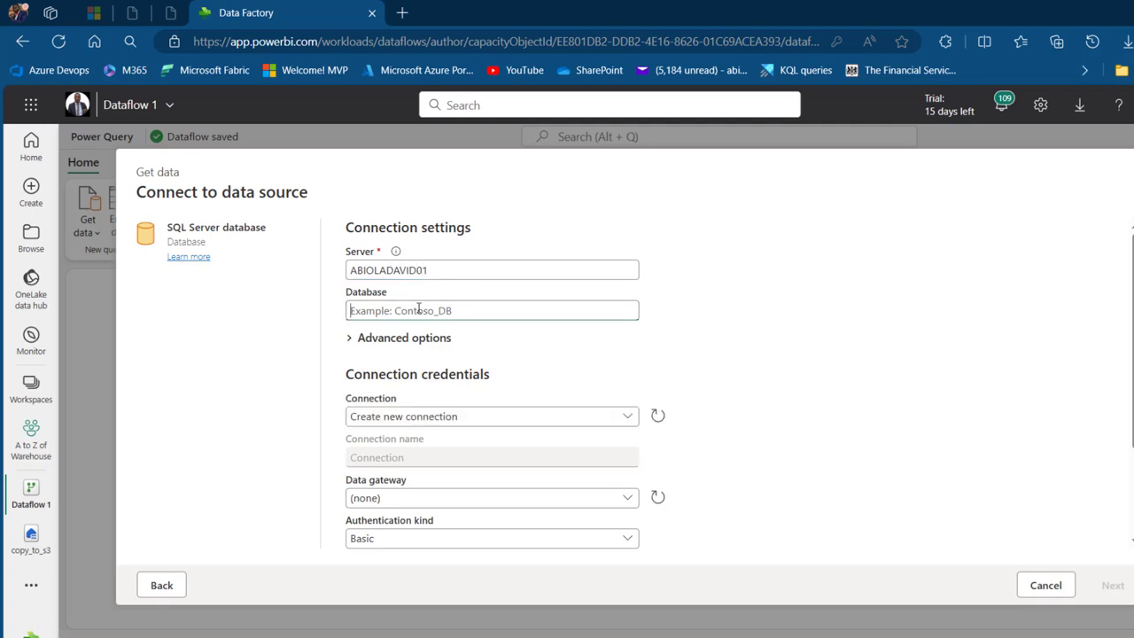
type("Sales")
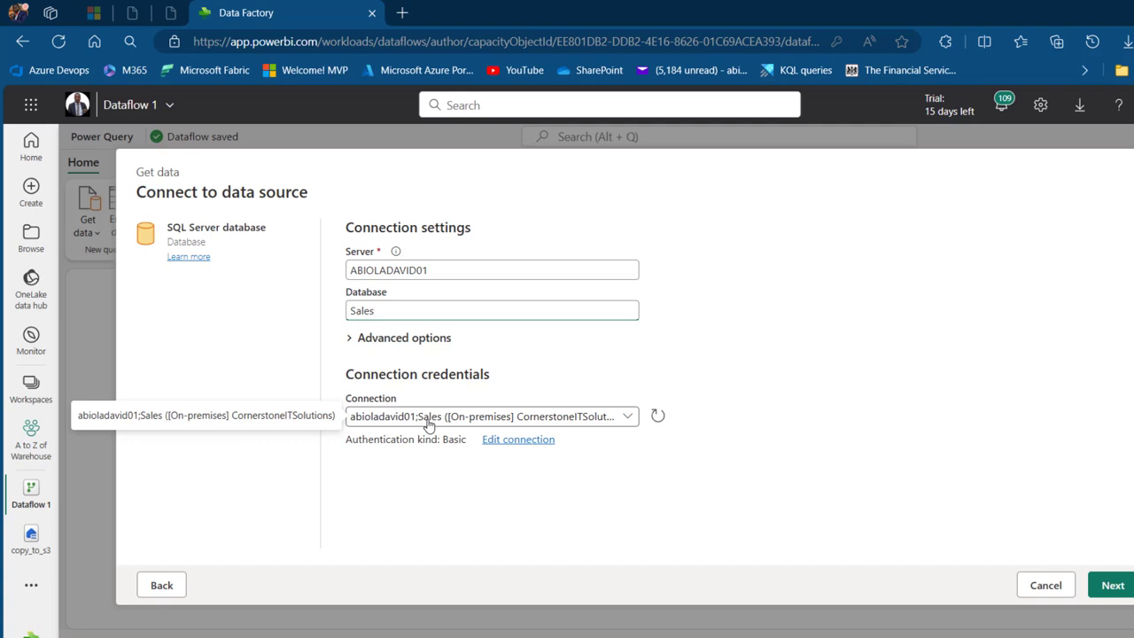
left_click(1113, 586)
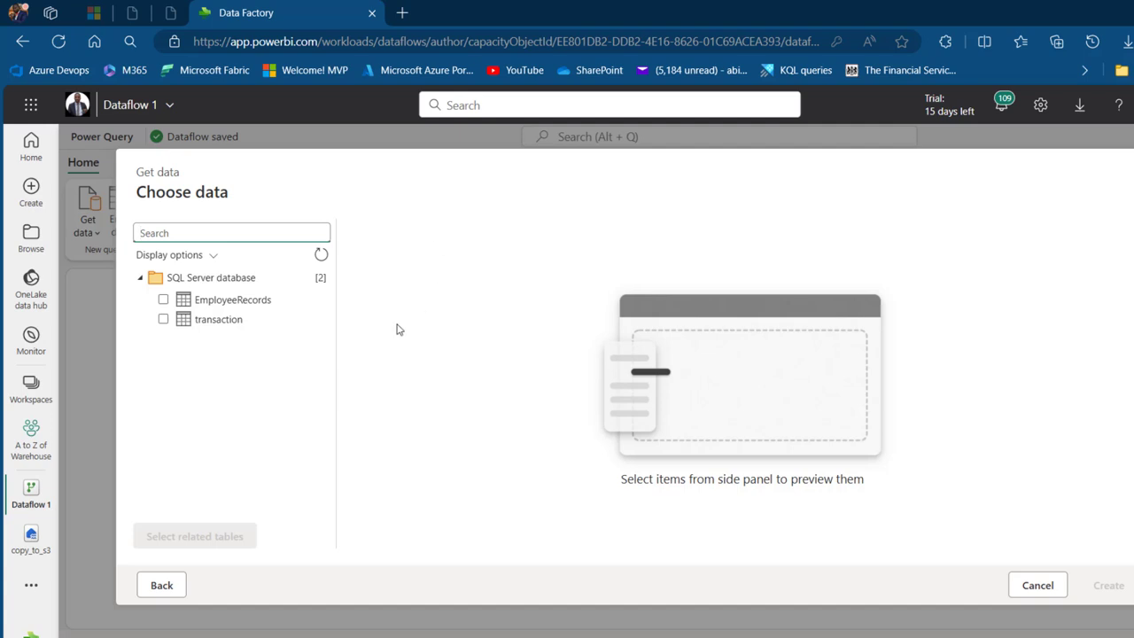
Step: Preview the EmployeeRecords table, select it, and load it into the dataflow
left_click(263, 307)
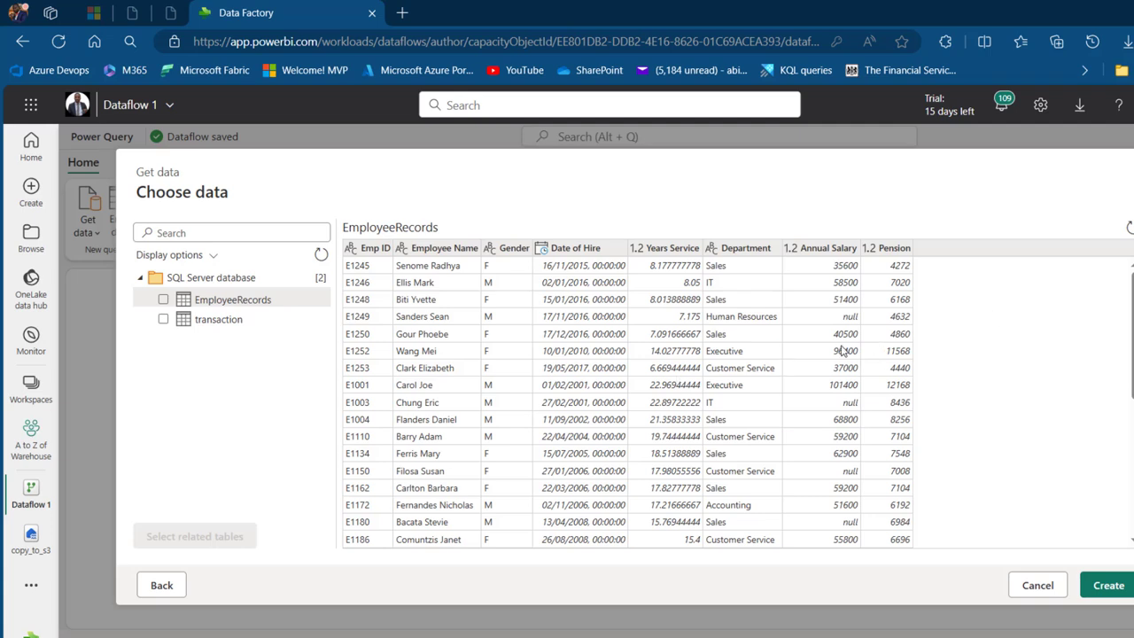
left_click(163, 300)
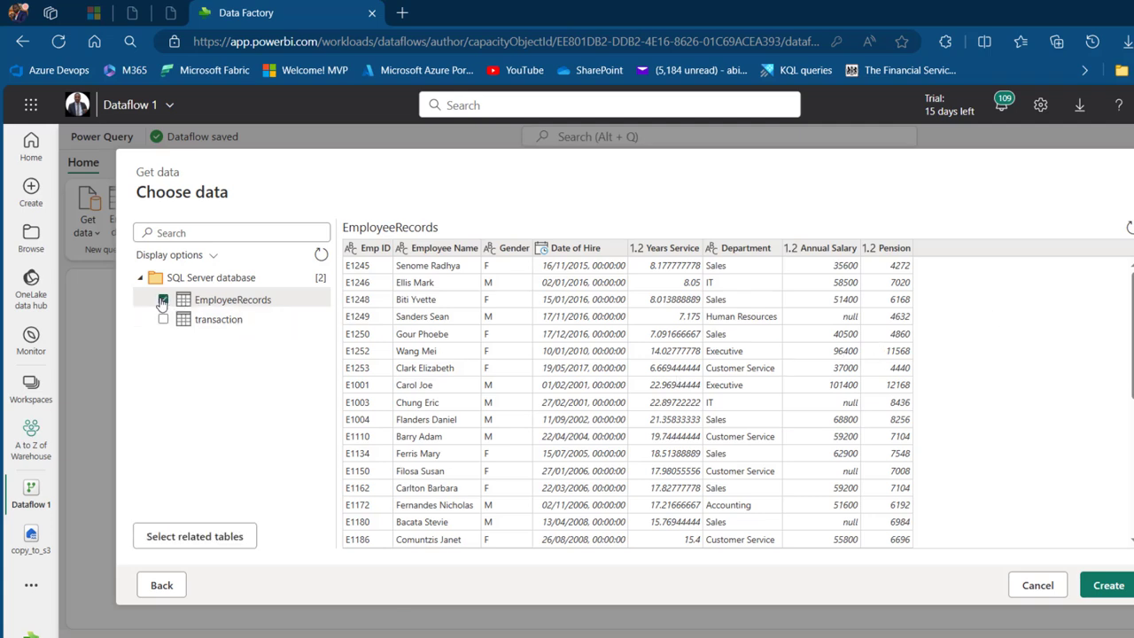
left_click(1107, 588)
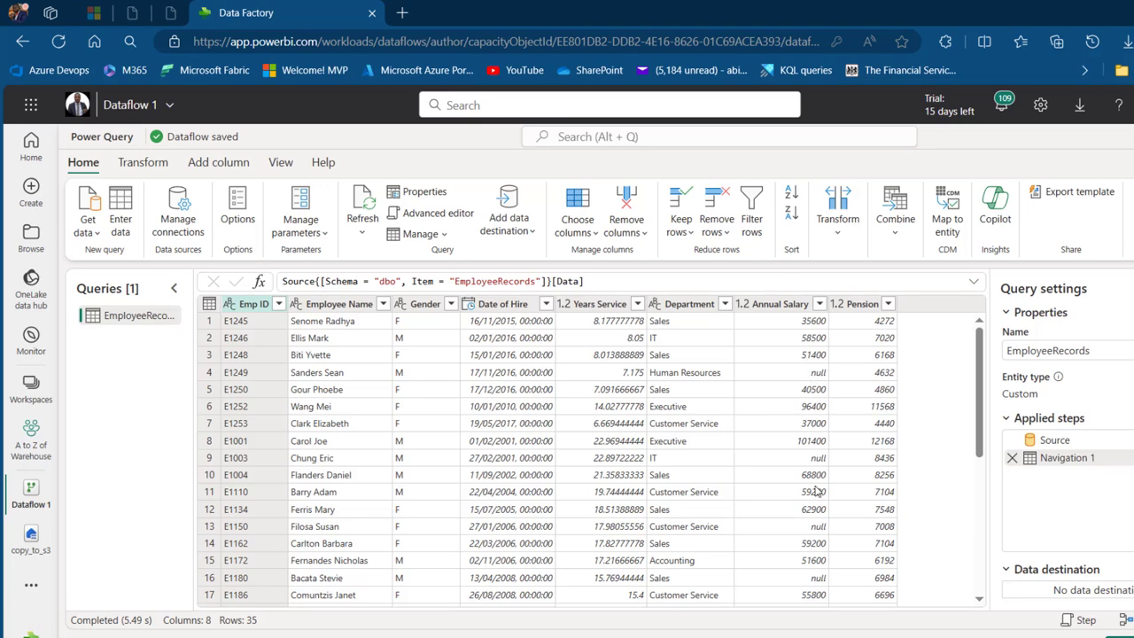
Step: Review the EmployeeRecords rows and start a custom column named New Annual Salary
left_click_drag(979, 420, 966, 487)
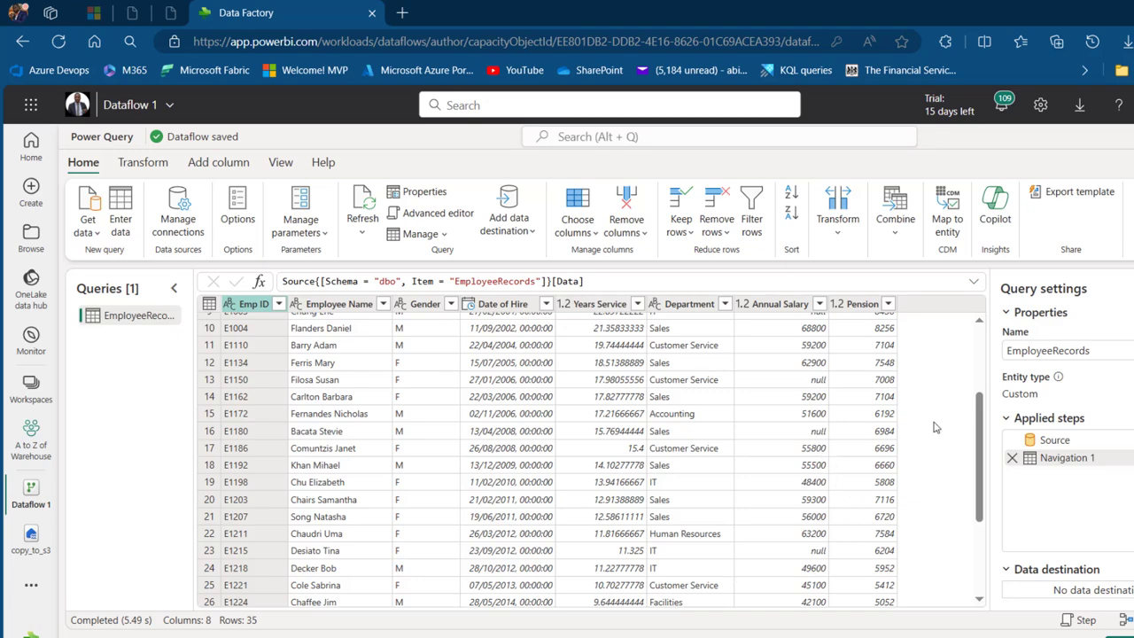
left_click_drag(981, 445, 1008, 328)
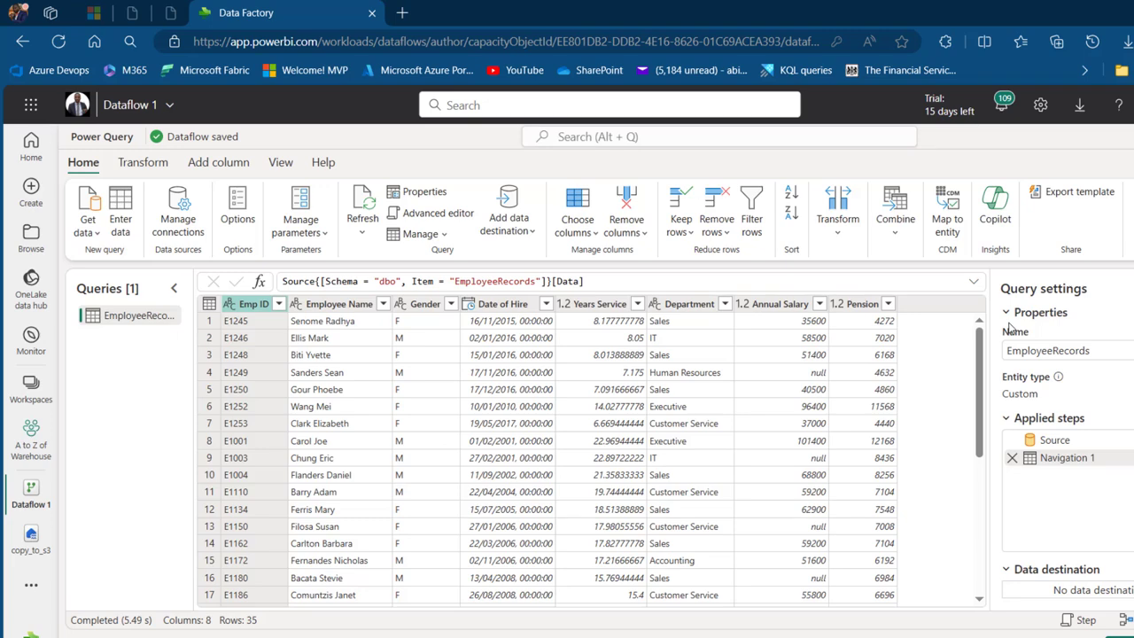
left_click(224, 165)
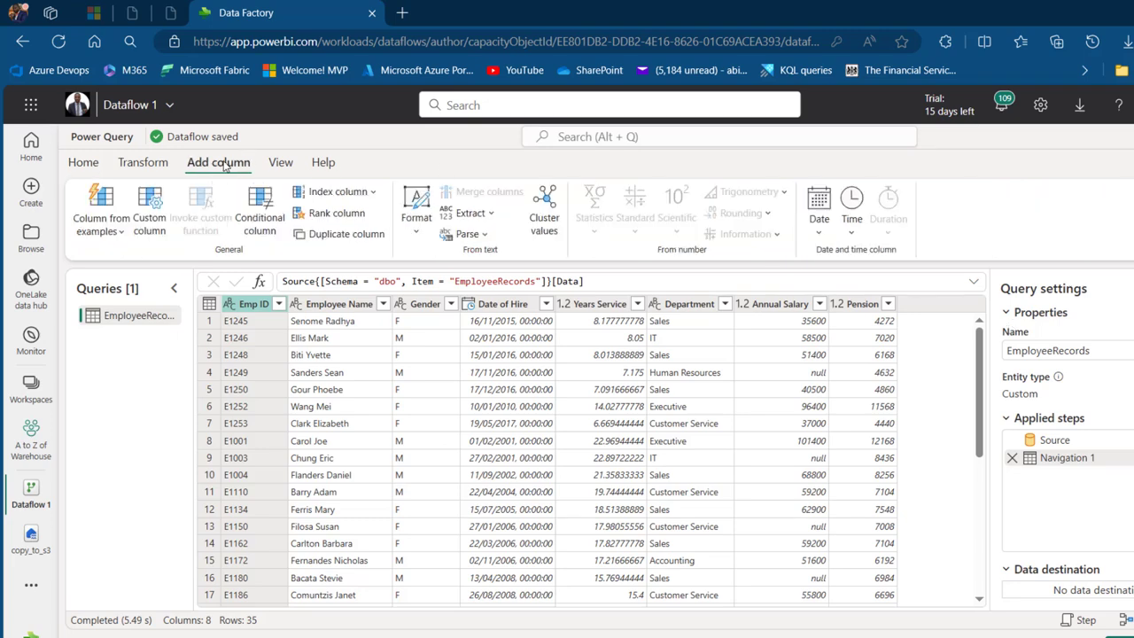
left_click(150, 213)
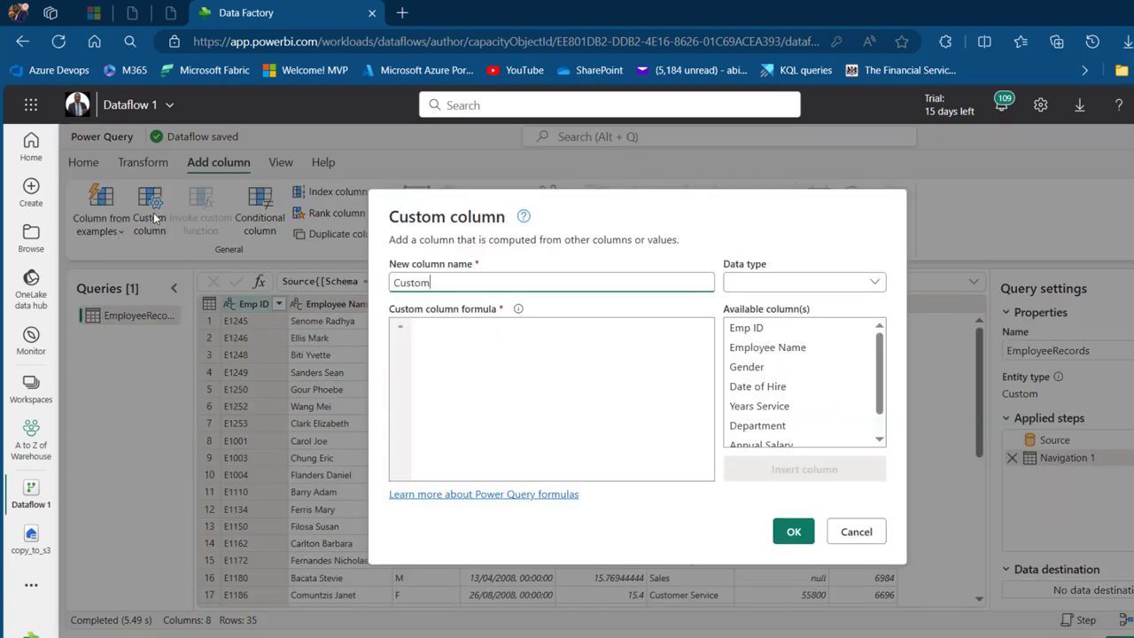
double_click(460, 281)
type("New Annual Salary")
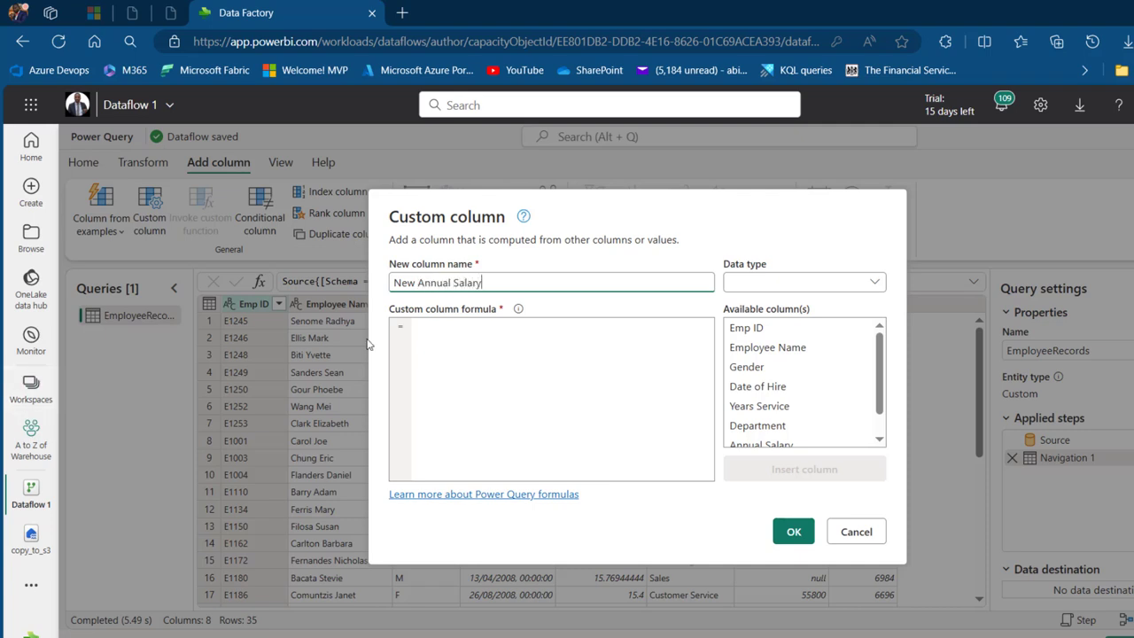
Step: Write the formula's first condition, returning 100000 if [Annual Salary] = null and [Pension] = 4632, followed by else if
left_click(510, 325)
type("if")
scroll(803, 381, "down", 1)
left_click_drag(738, 205, 469, 234)
double_click(473, 448)
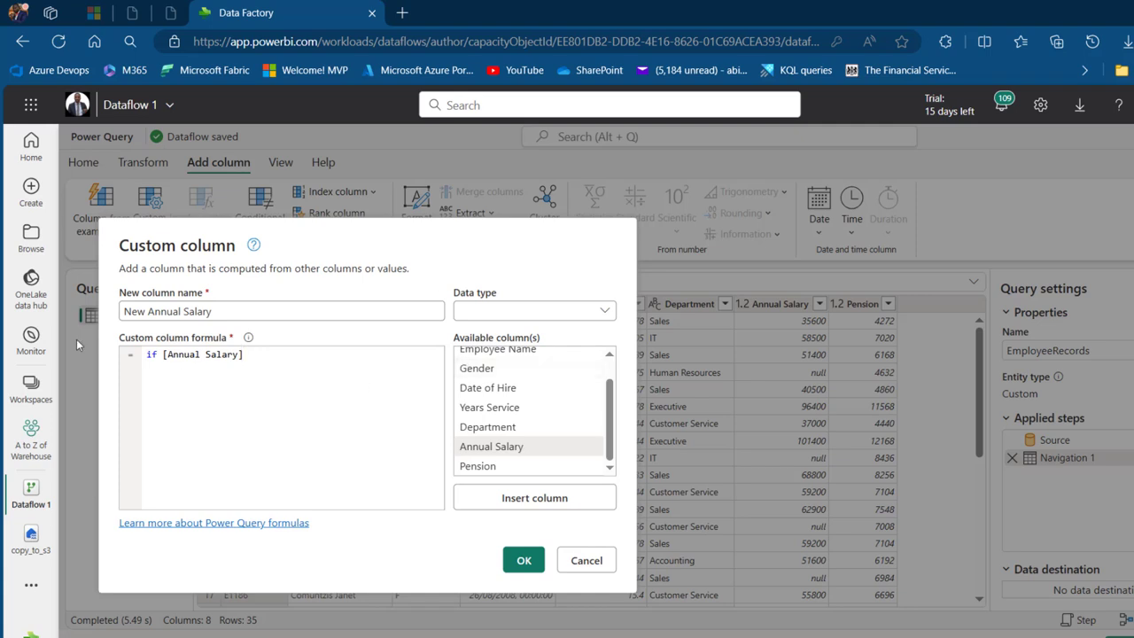
type("= null")
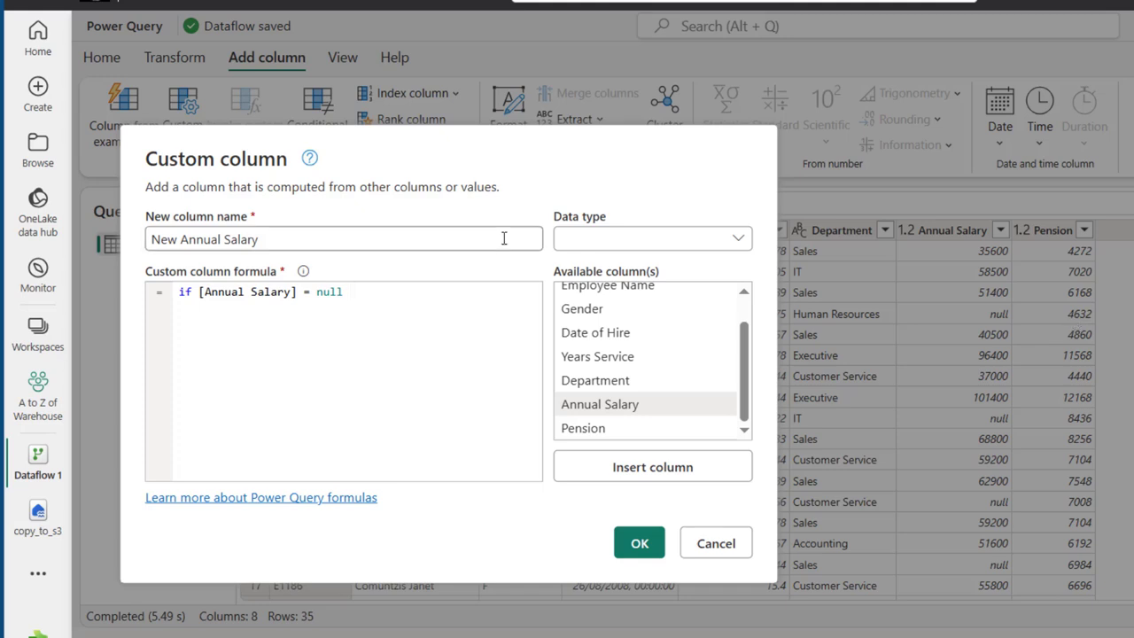
type("and")
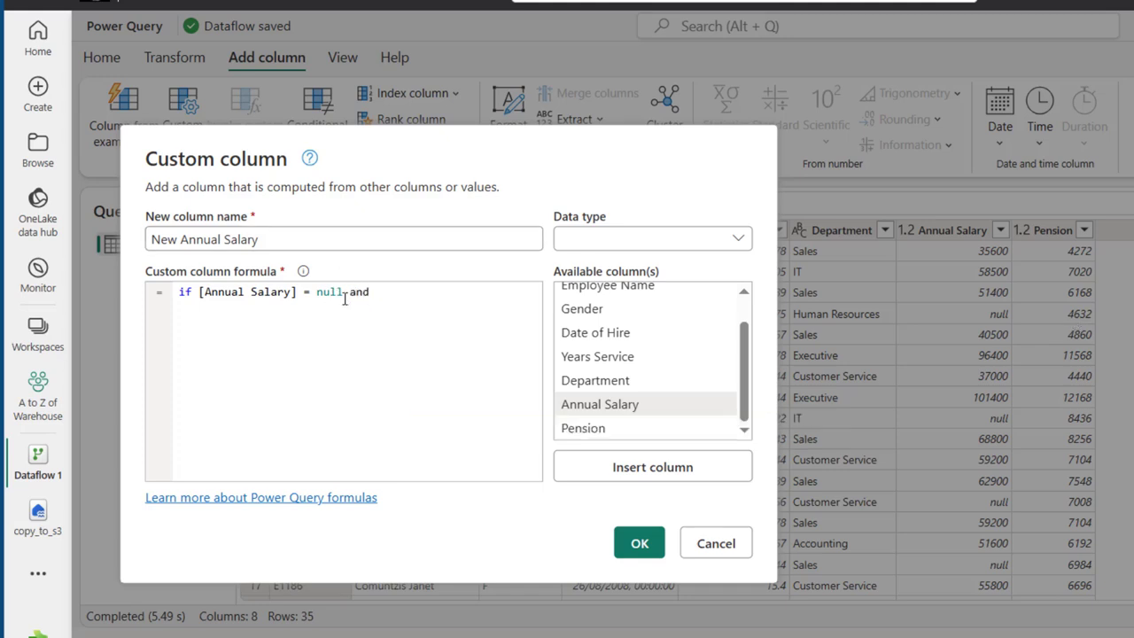
double_click(601, 430)
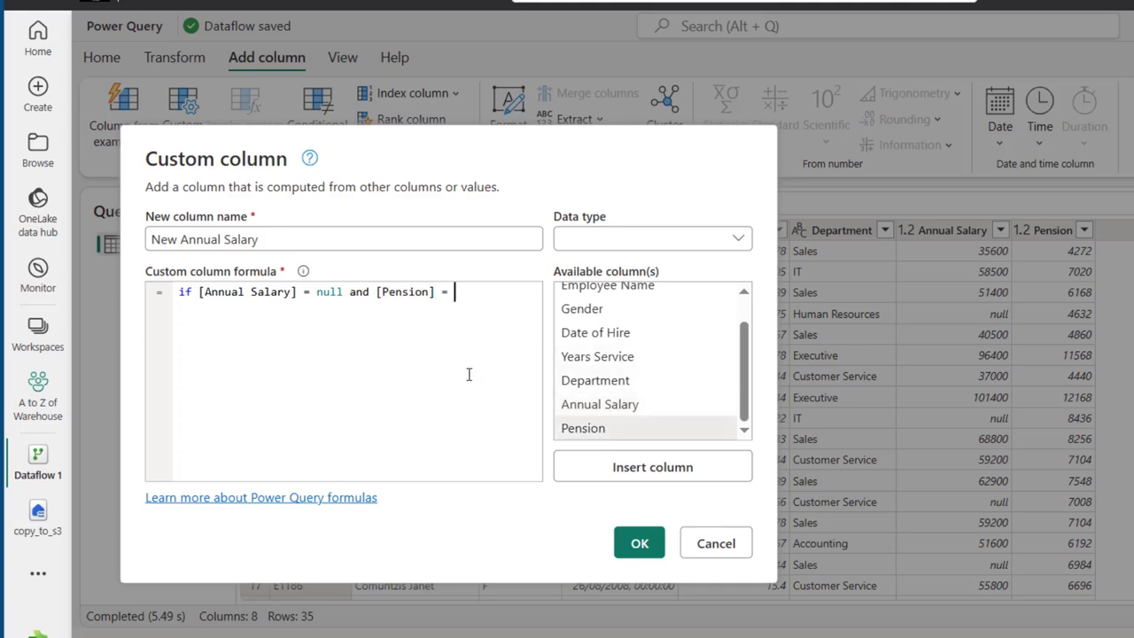
type("= 4632 then")
type("10")
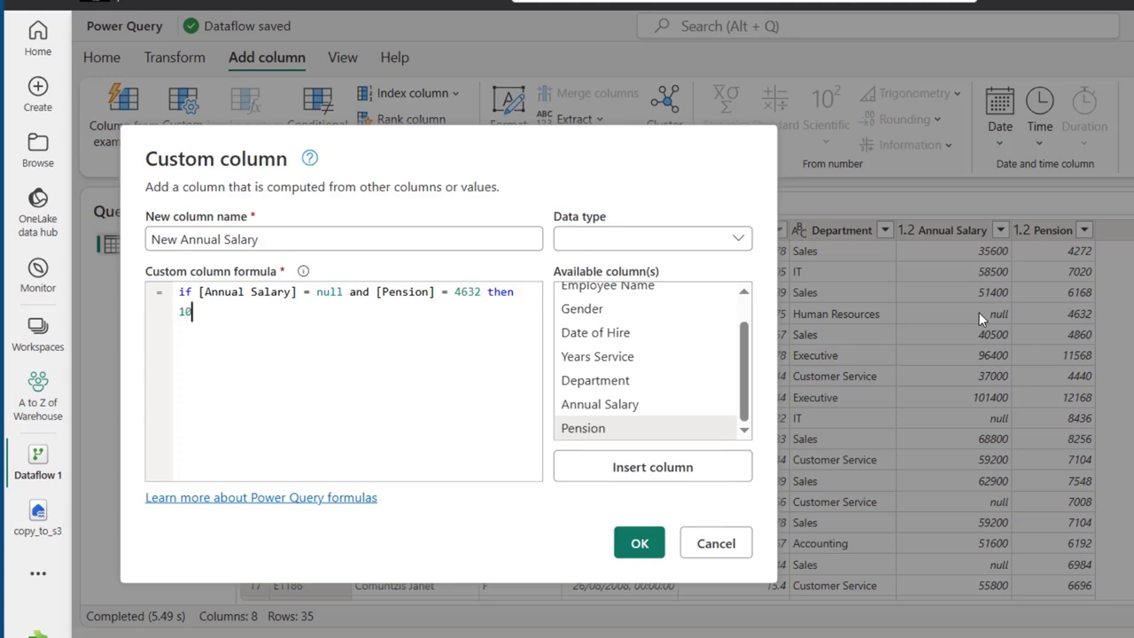
type("0000 else if")
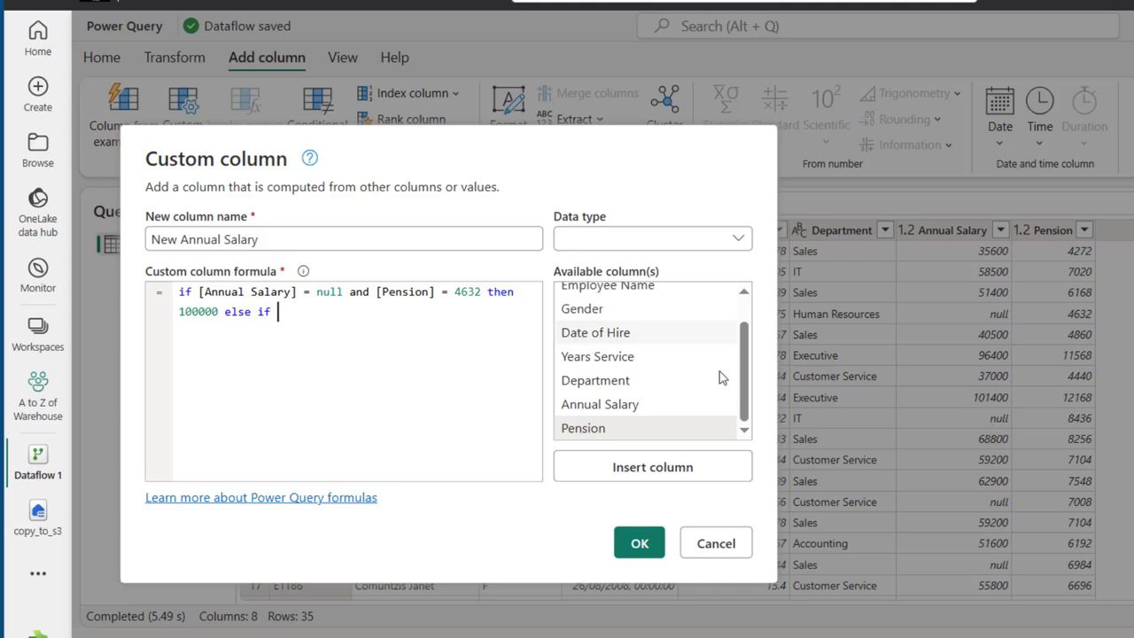
Step: Add the second condition, returning 70000 when [Annual Salary] = null and [Pension] = 8436, followed by else if
double_click(599, 406)
type("= ")
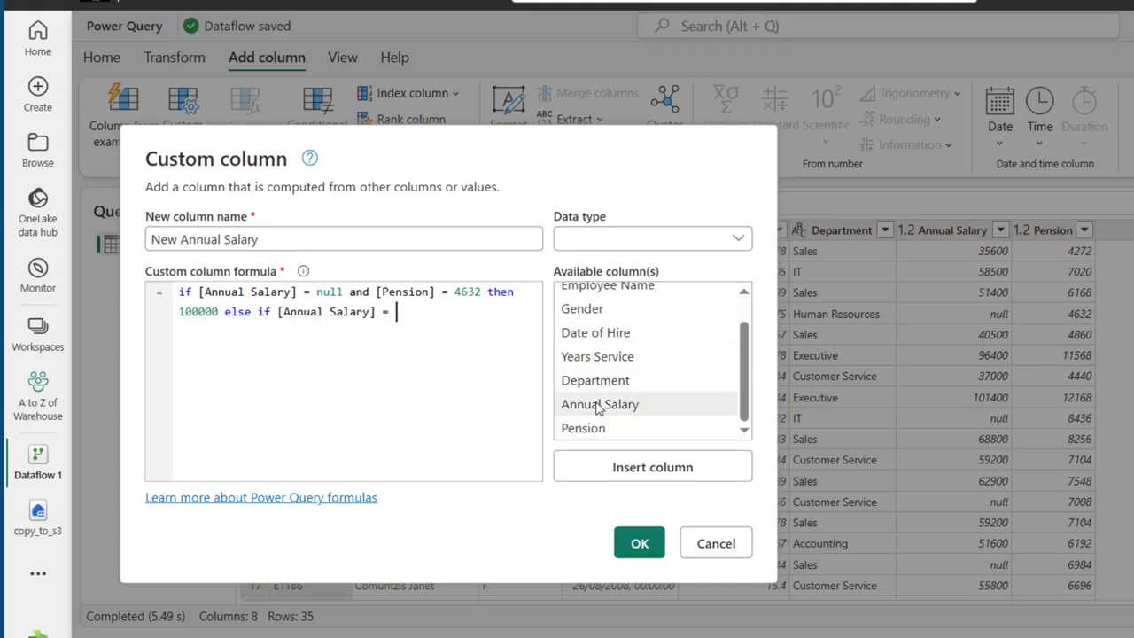
type("null and")
double_click(585, 429)
type("= ")
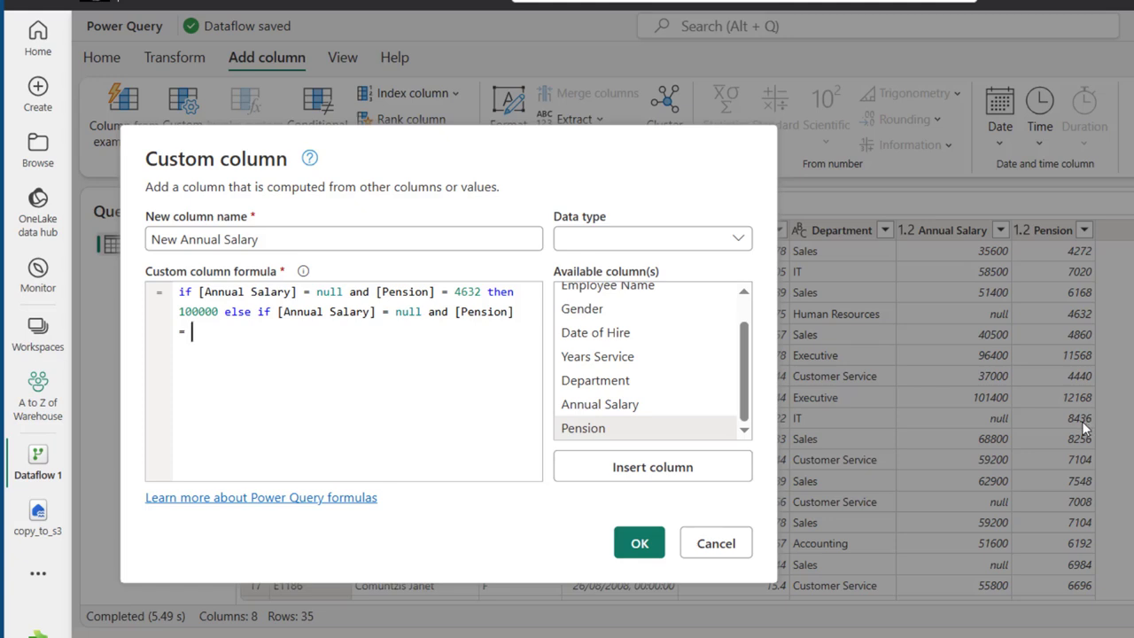
type("8436 then 70000 else if")
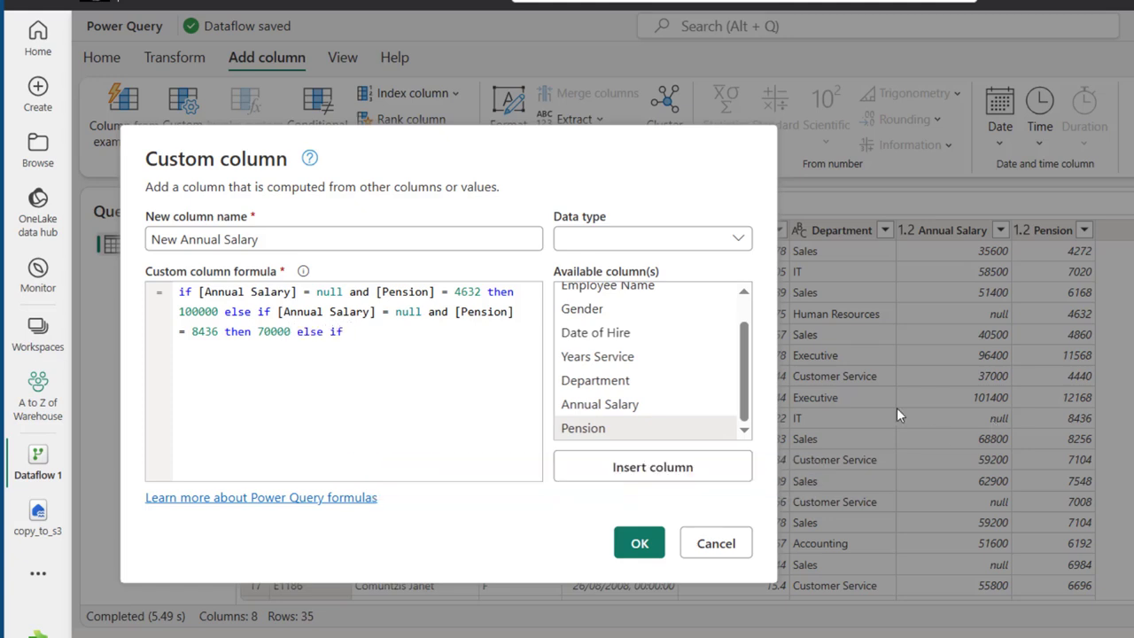
Step: Add the third condition, returning 60000 when [Annual Salary] = null and [Pension] = 7008
double_click(623, 405)
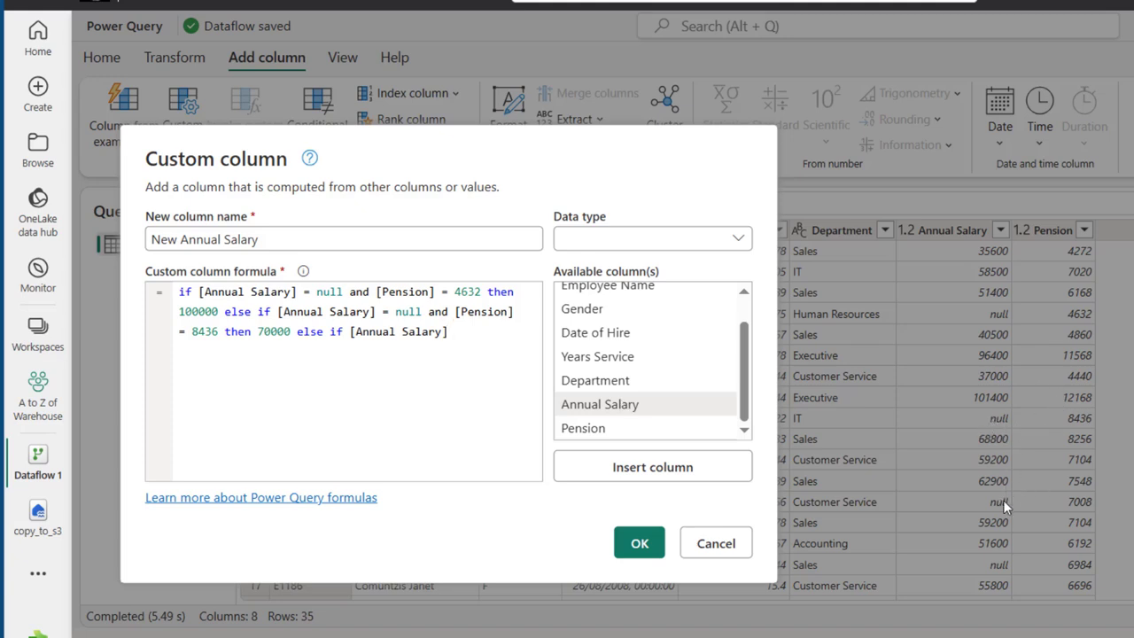
type("= null and")
double_click(623, 434)
type("= ")
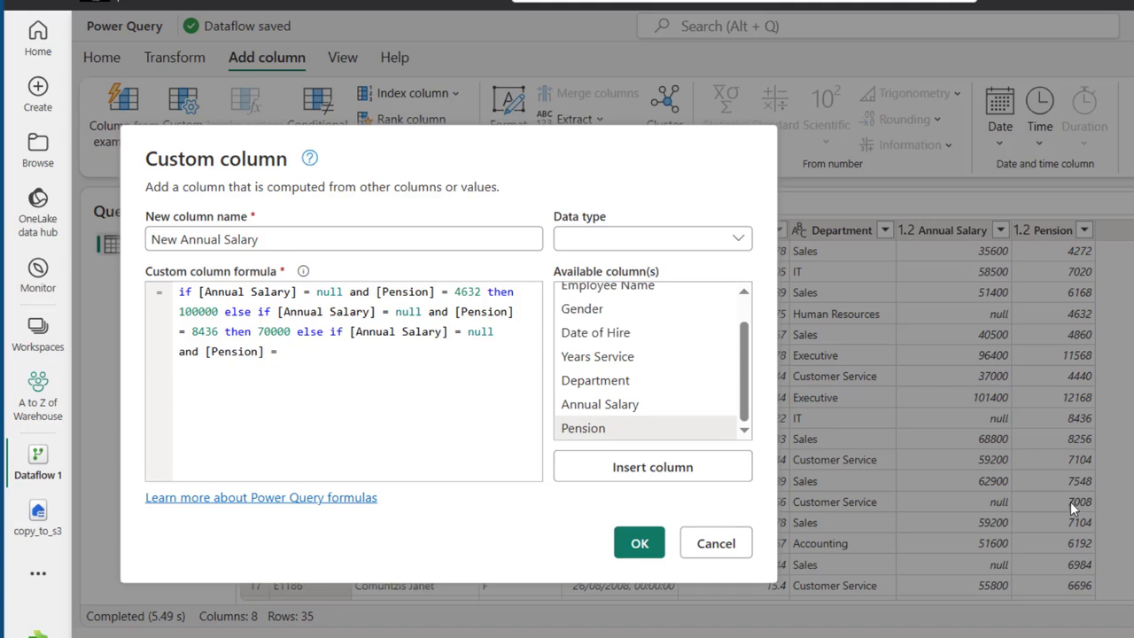
type("7008 then")
type("60000")
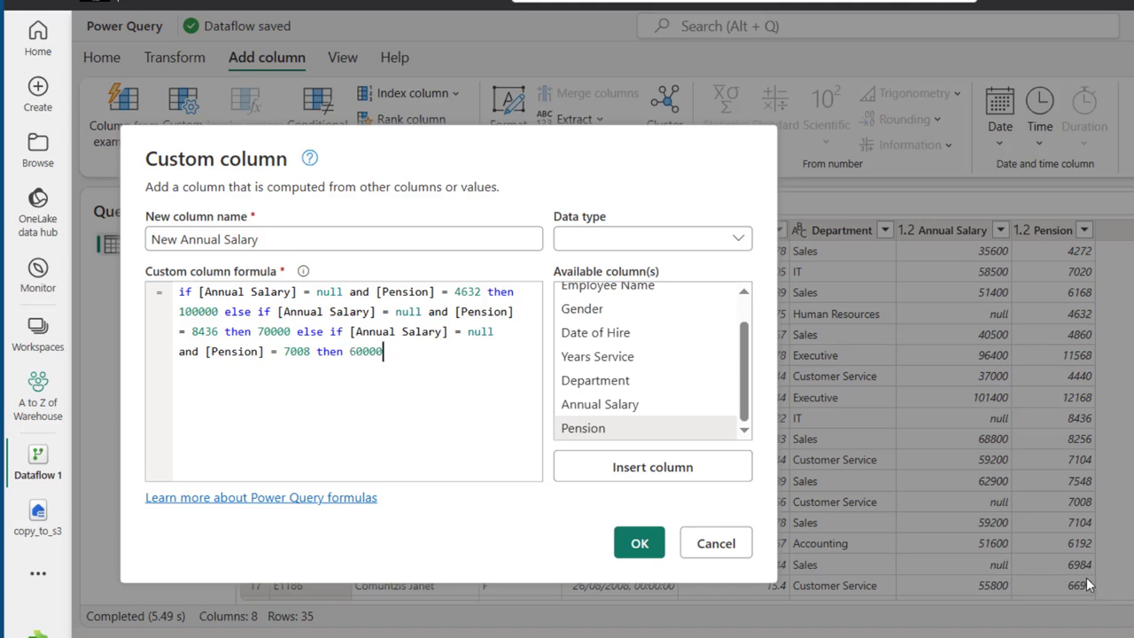
Step: Add a fourth else if condition, returning 50000 when [Annual Salary] = null and [Pension] = 6984
type(" else if")
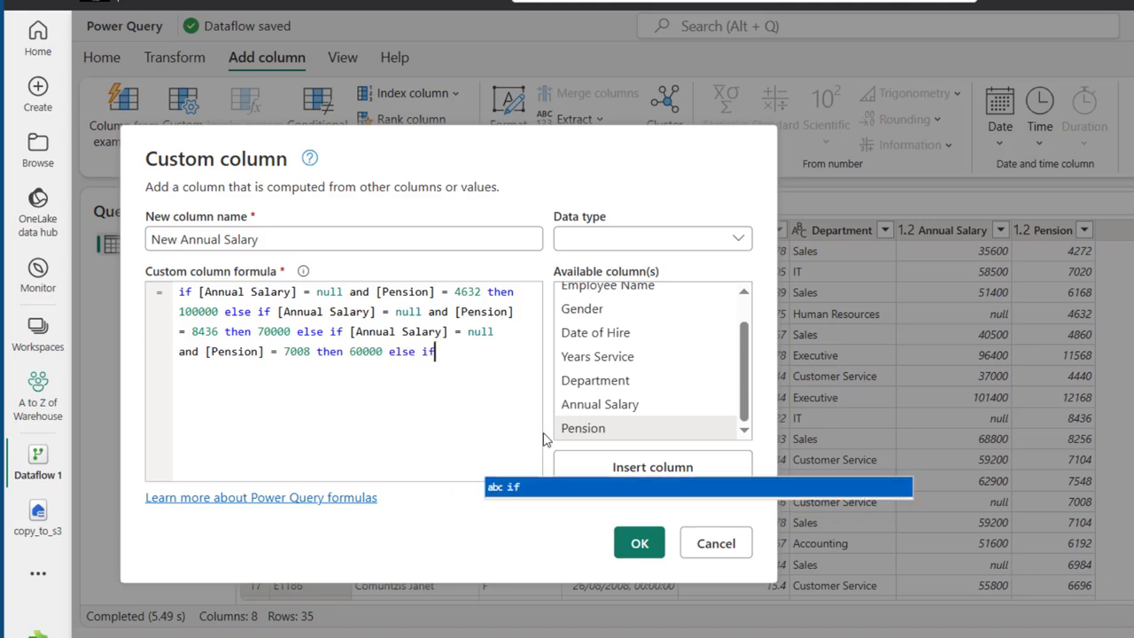
double_click(635, 401)
type("= null and")
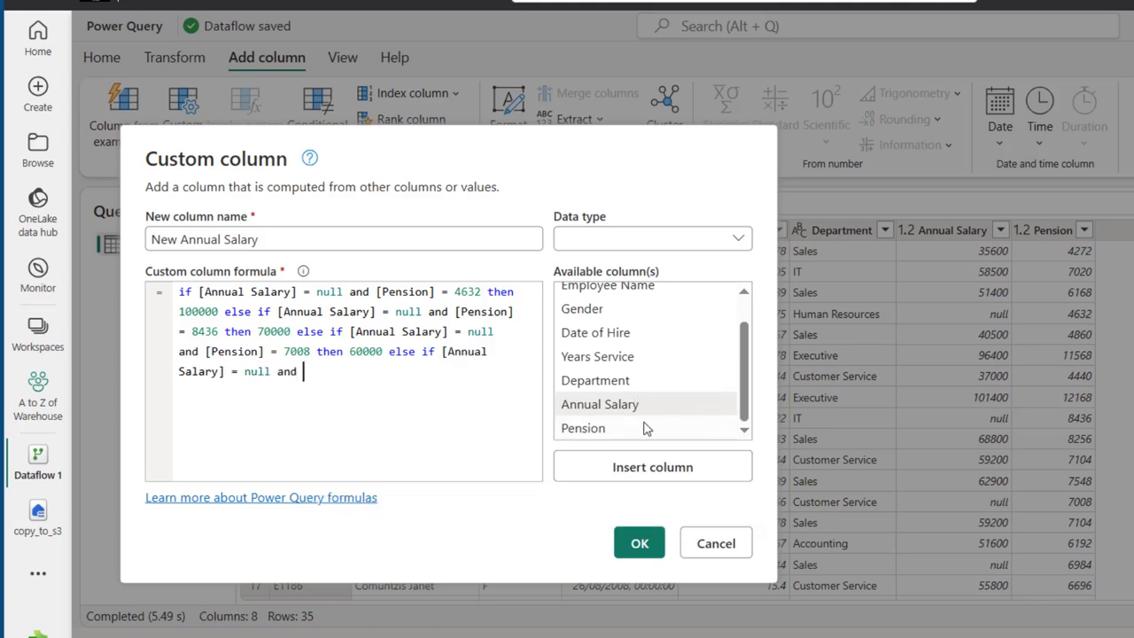
double_click(621, 430)
type("= ")
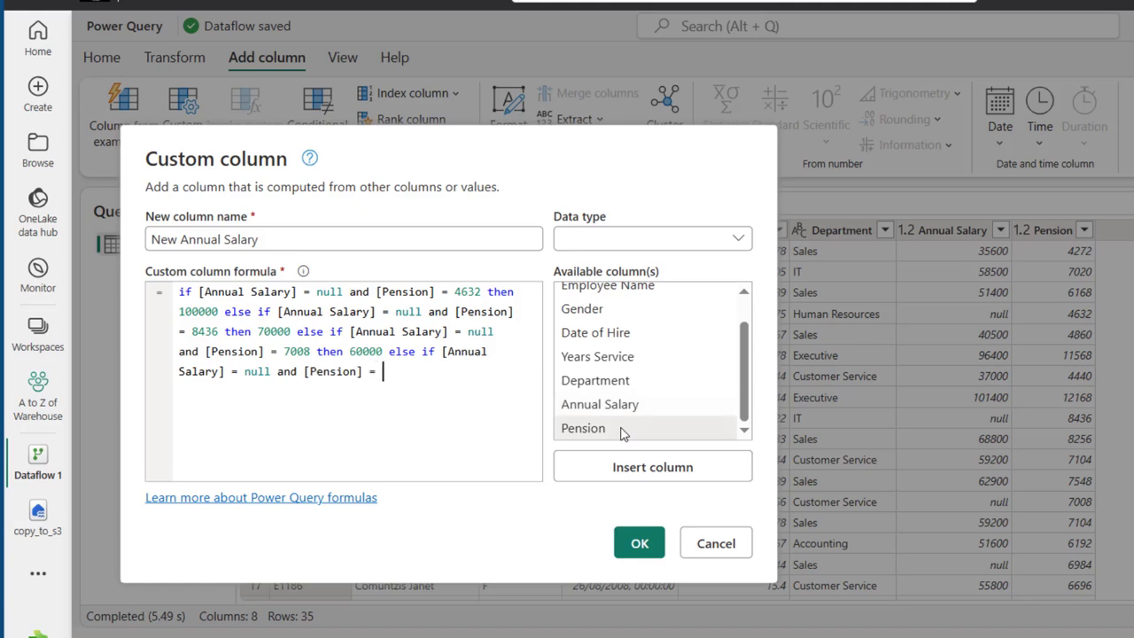
type("6984 then")
type("50000")
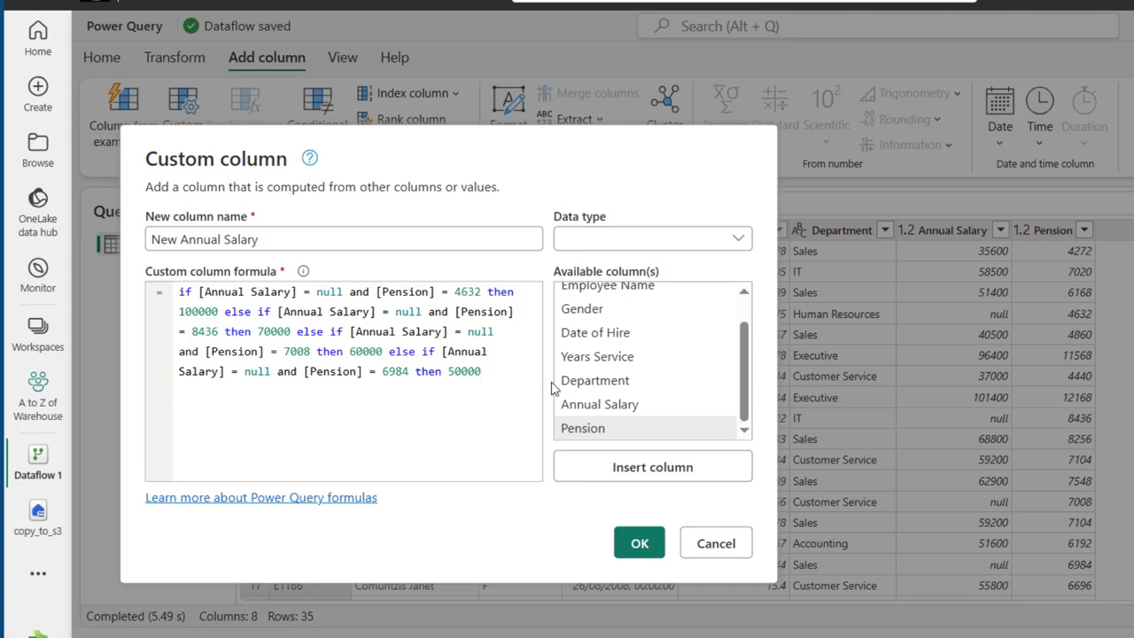
Step: End the custom column formula with an else clause that returns [Annual Salary]
type("else if")
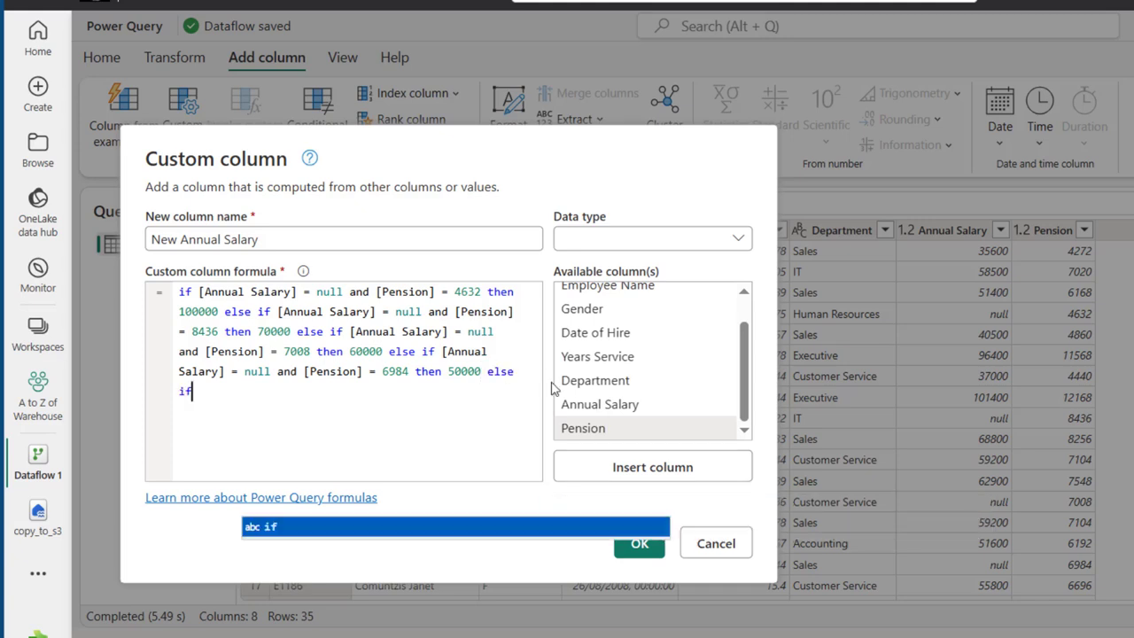
key("BackSpace")
key("BackSpace")
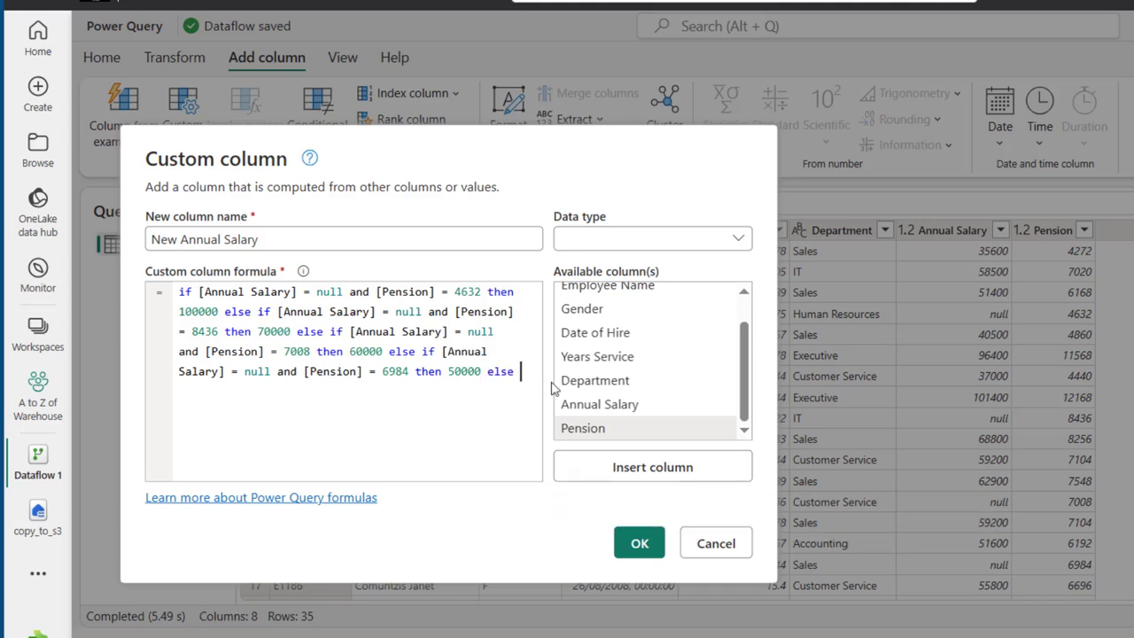
double_click(619, 406)
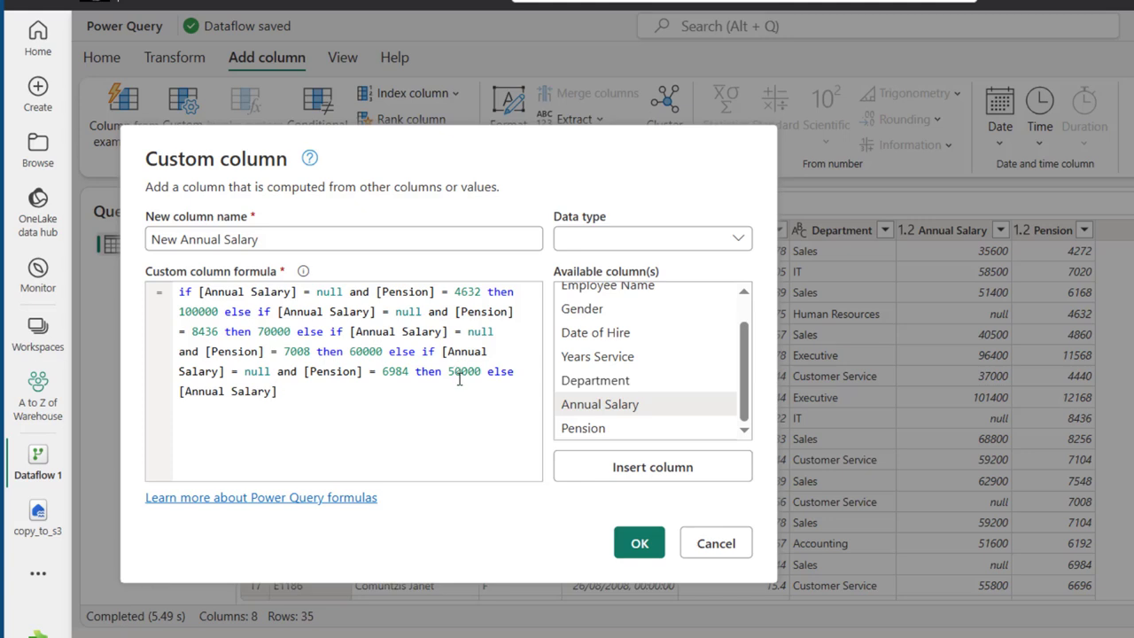
Step: Set the New Annual Salary column's data type to Currency and create the custom column
left_click(697, 241)
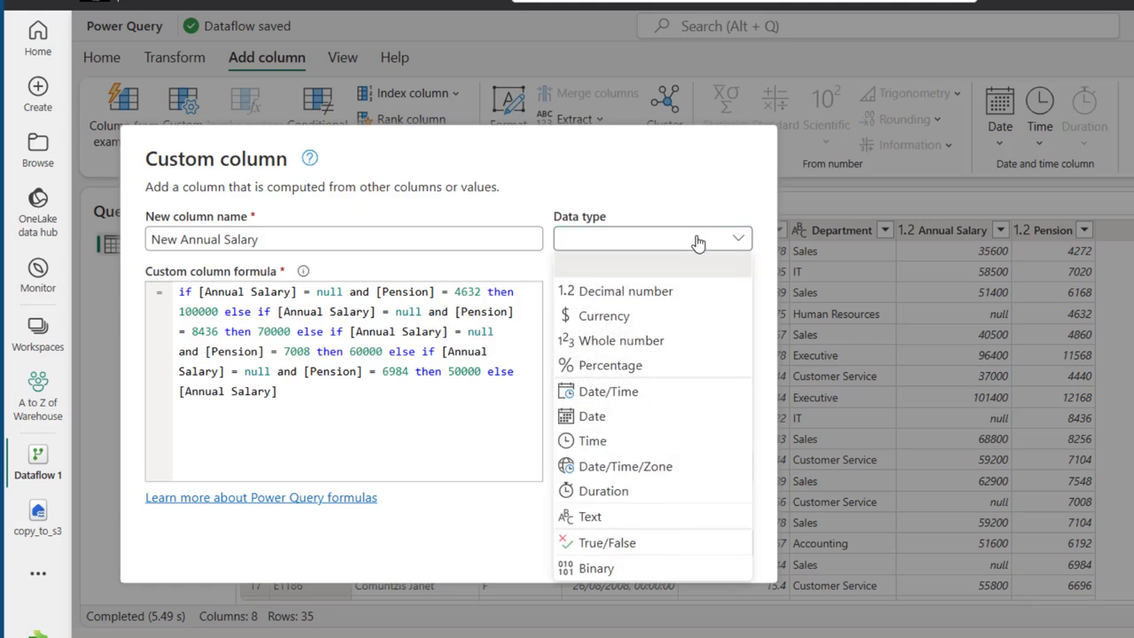
left_click(625, 324)
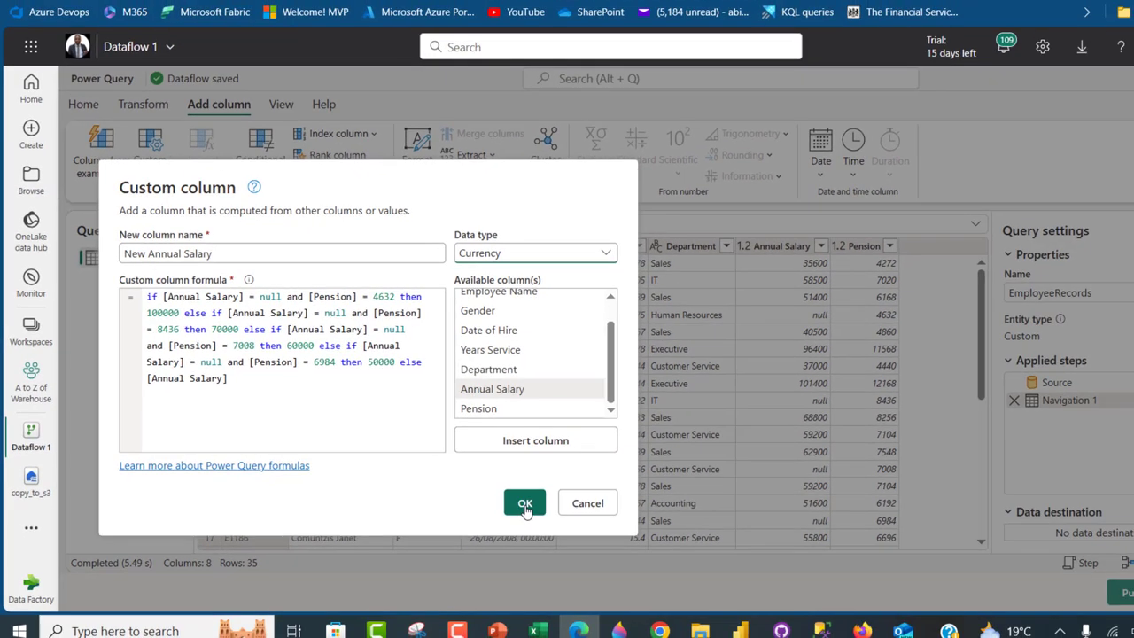
left_click(525, 503)
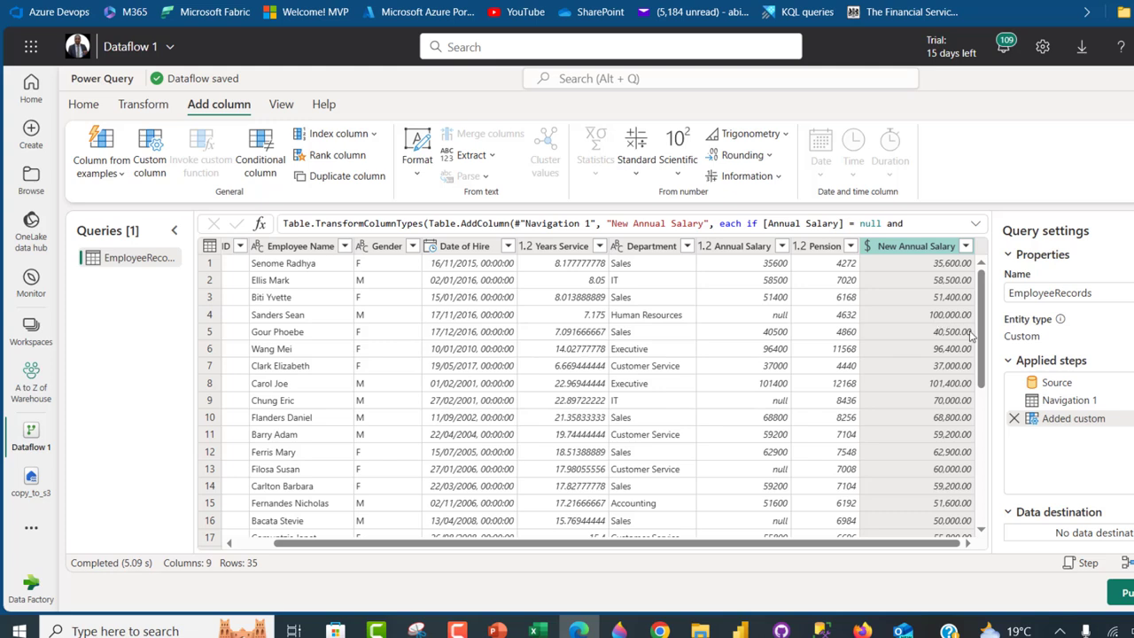
Step: Check the new column for a remaining null, reopen the Added custom step and replace the formula's final [Annual Salary] with if
left_click_drag(982, 341, 996, 425)
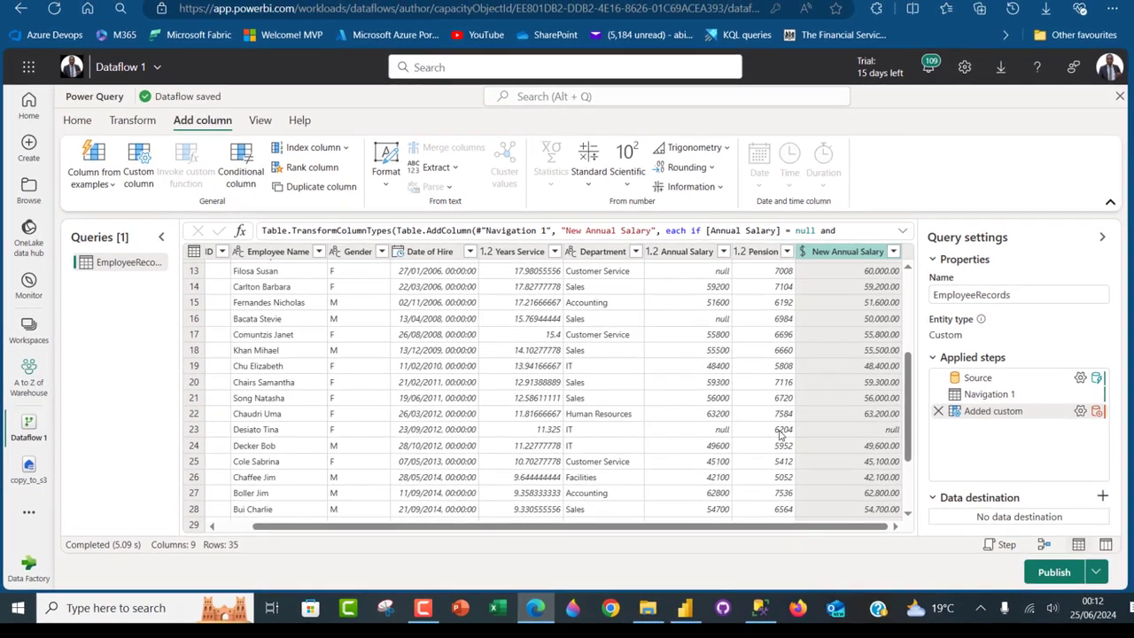
left_click(779, 431)
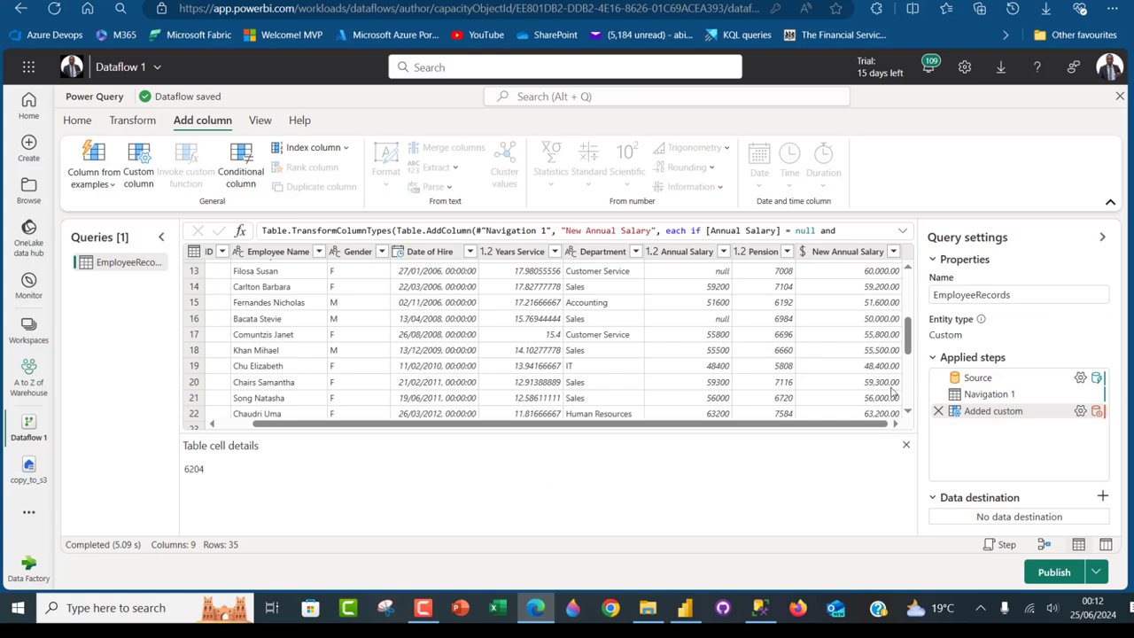
scroll(886, 350, "down", 2)
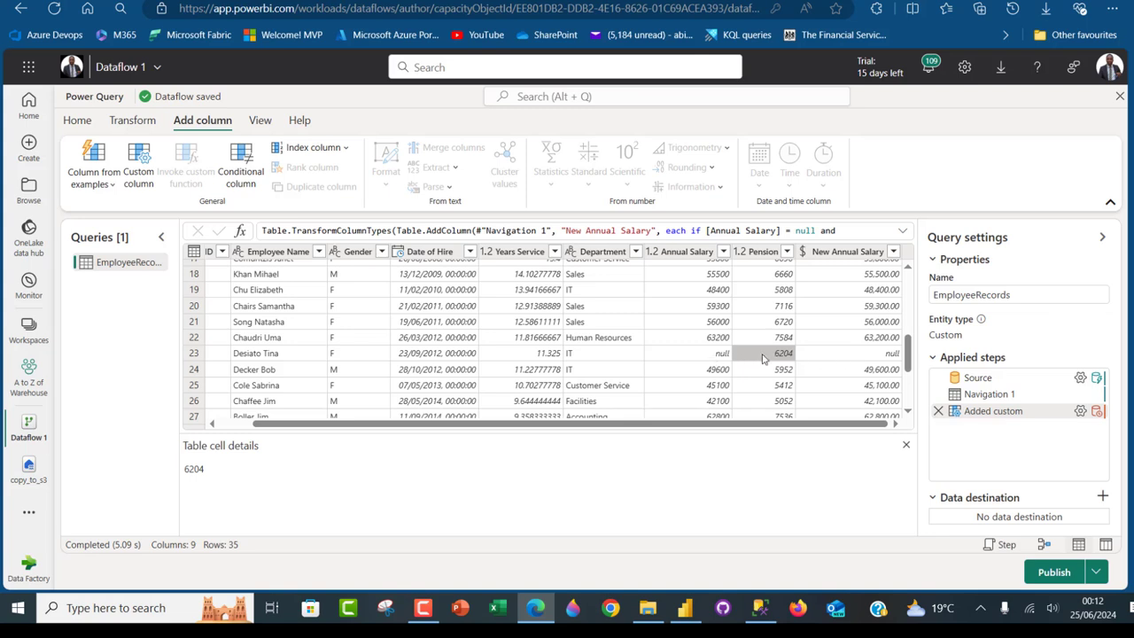
left_click(1081, 412)
left_click_drag(541, 166, 315, 164)
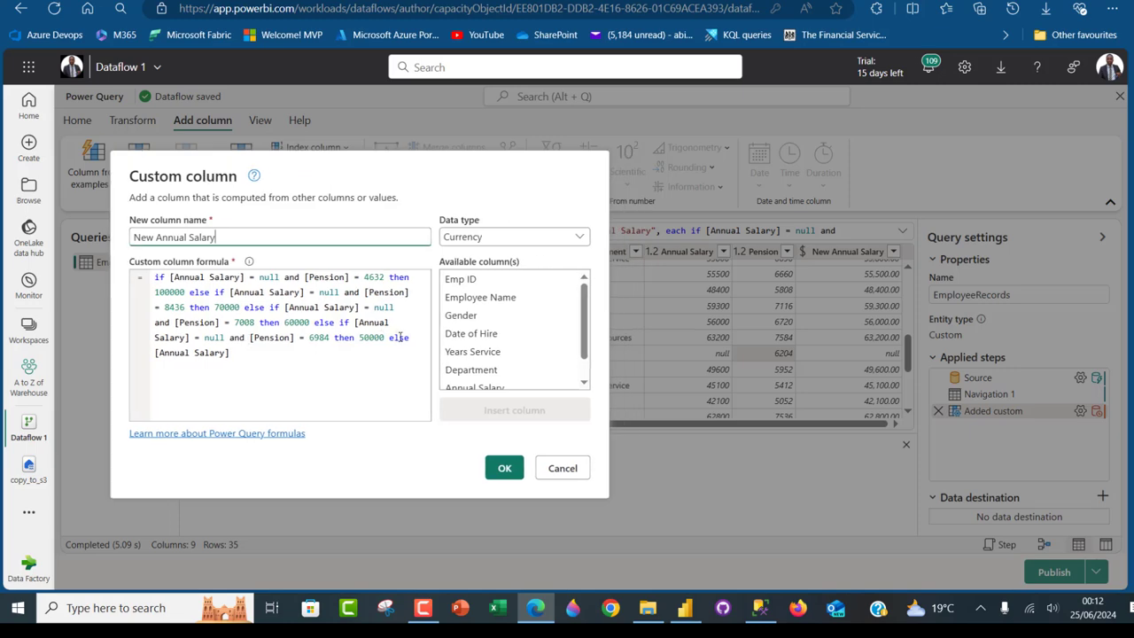
left_click_drag(285, 360, 156, 361)
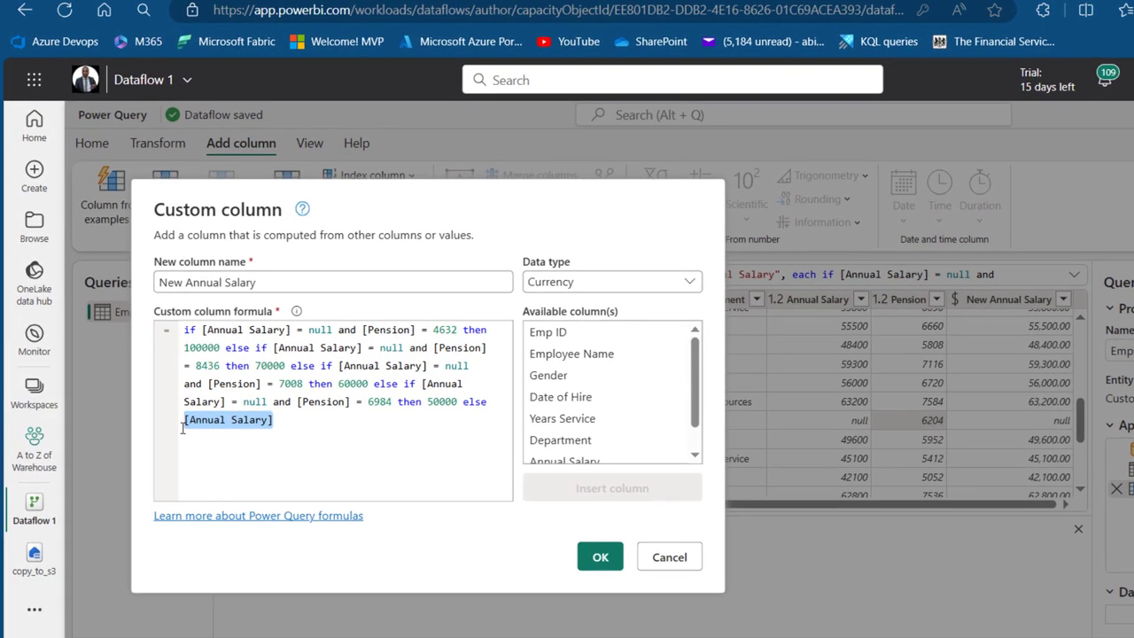
key("BackSpace")
type("if")
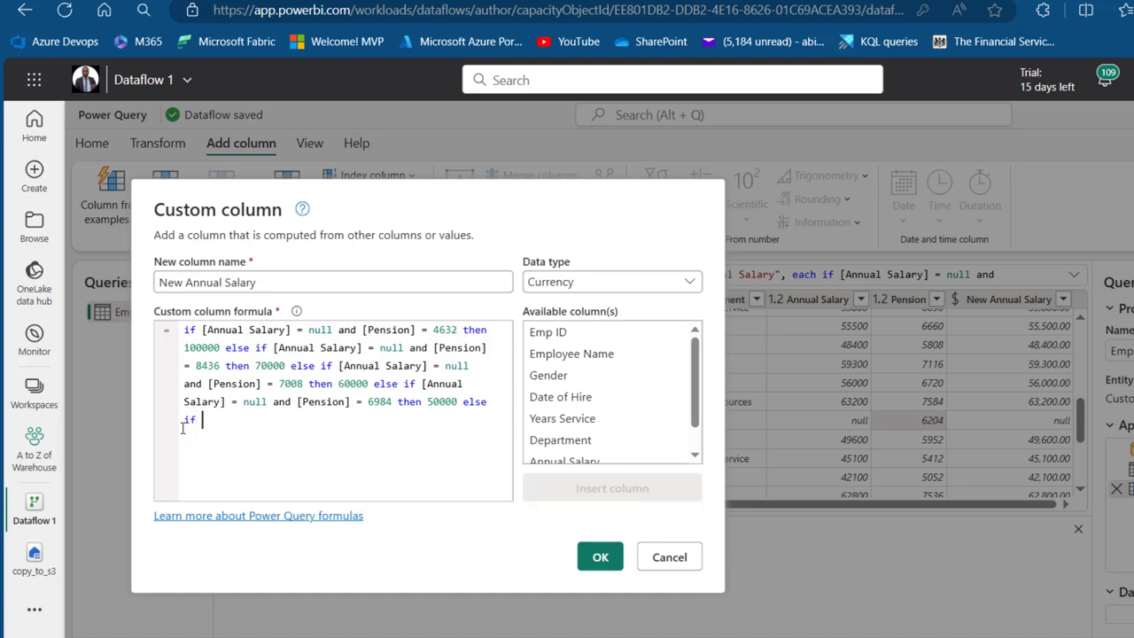
Step: Complete the fifth condition, returning 200000 when [Annual Salary] = null and [Pension] = 6204
scroll(673, 443, "down", 1)
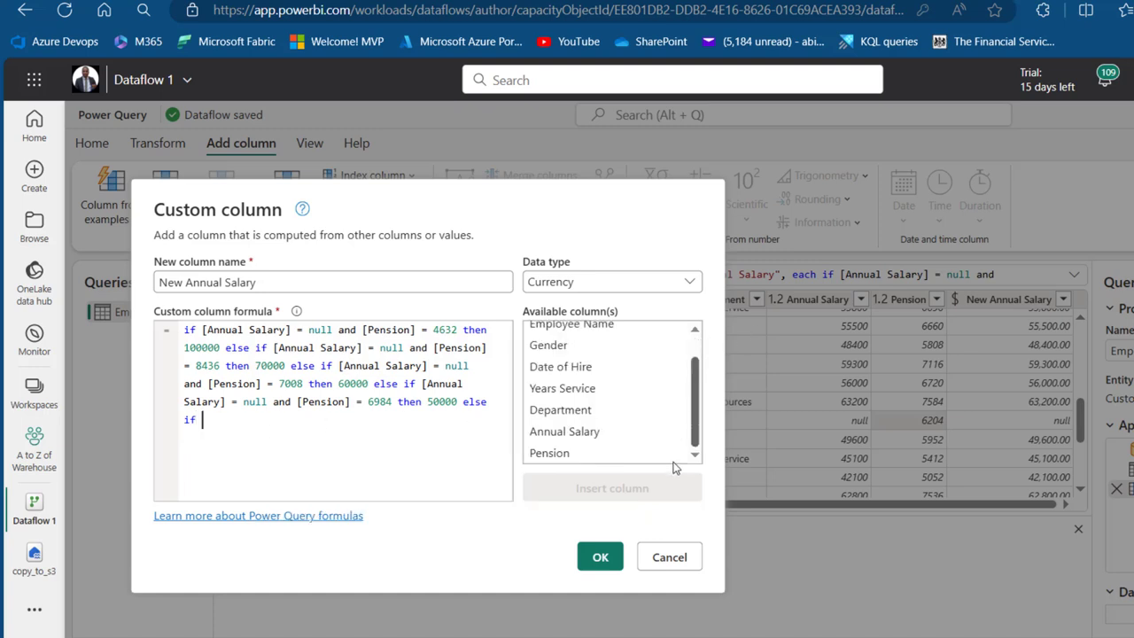
left_click(582, 433)
double_click(583, 432)
type("= null and")
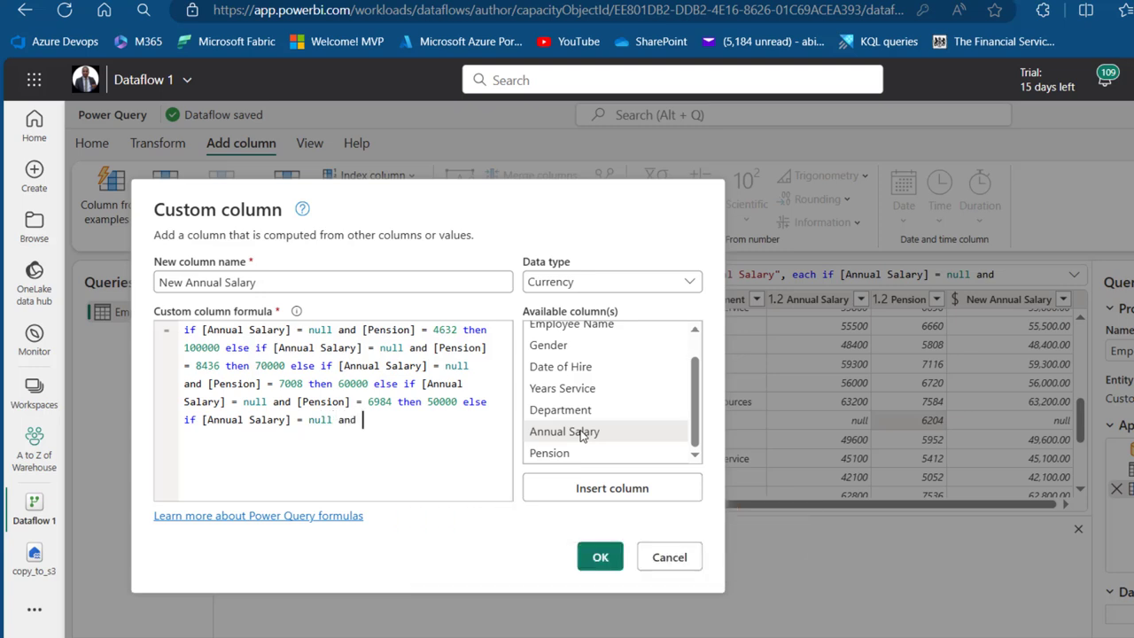
double_click(555, 456)
type("= 6204")
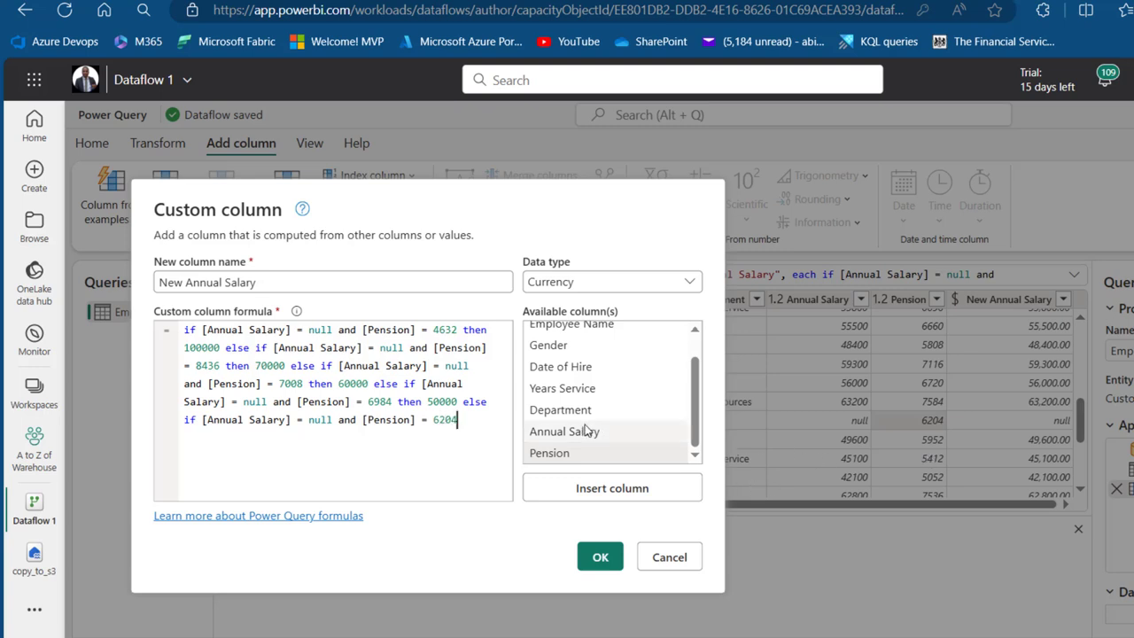
type(" then")
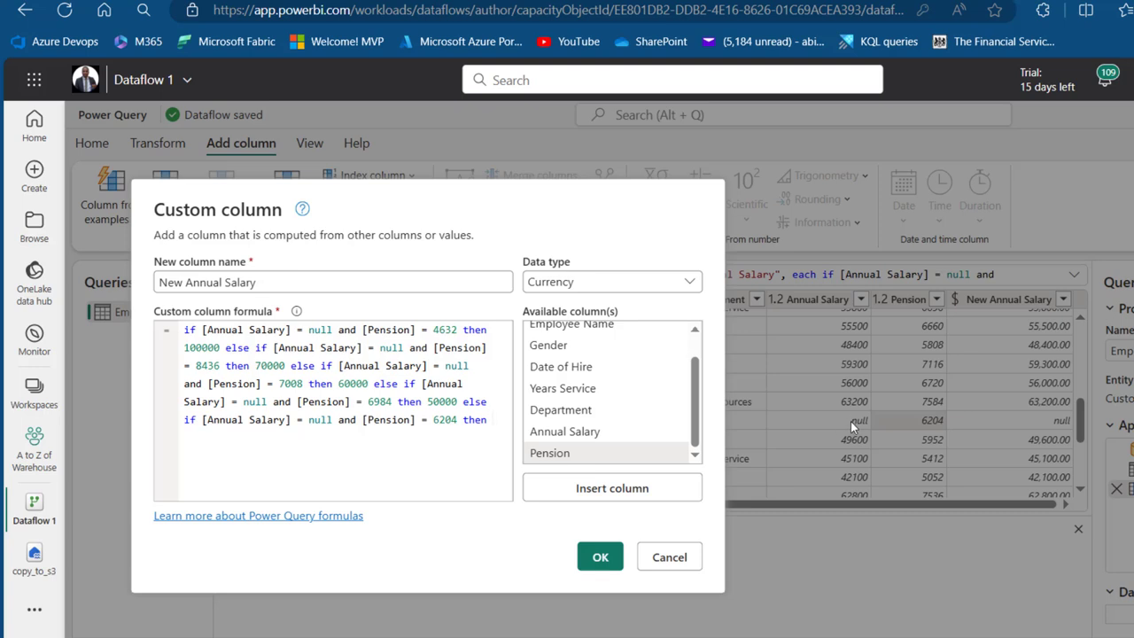
type(" 200000")
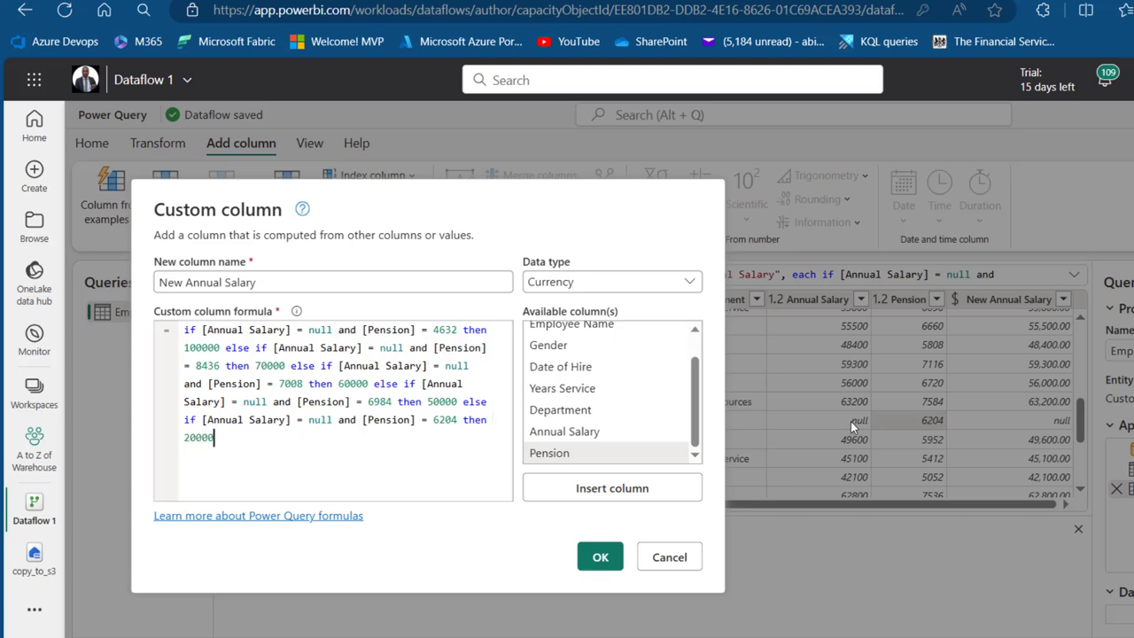
Step: Finish the formula with else [Annual Salary] and apply the edited custom column
type(" else")
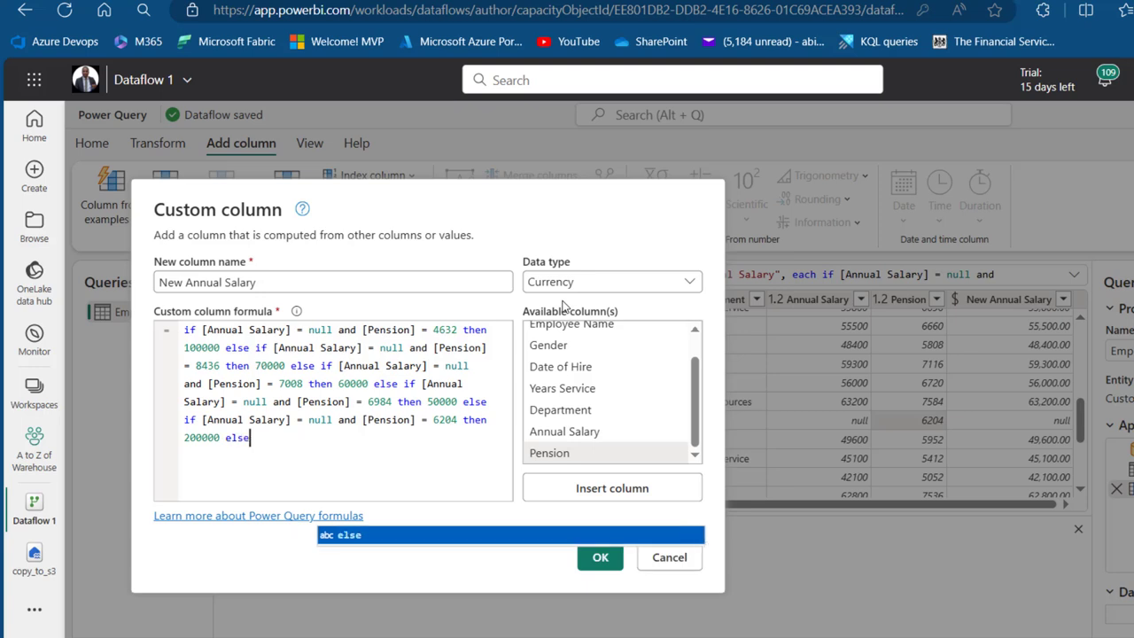
double_click(548, 434)
left_click_drag(387, 440, 163, 326)
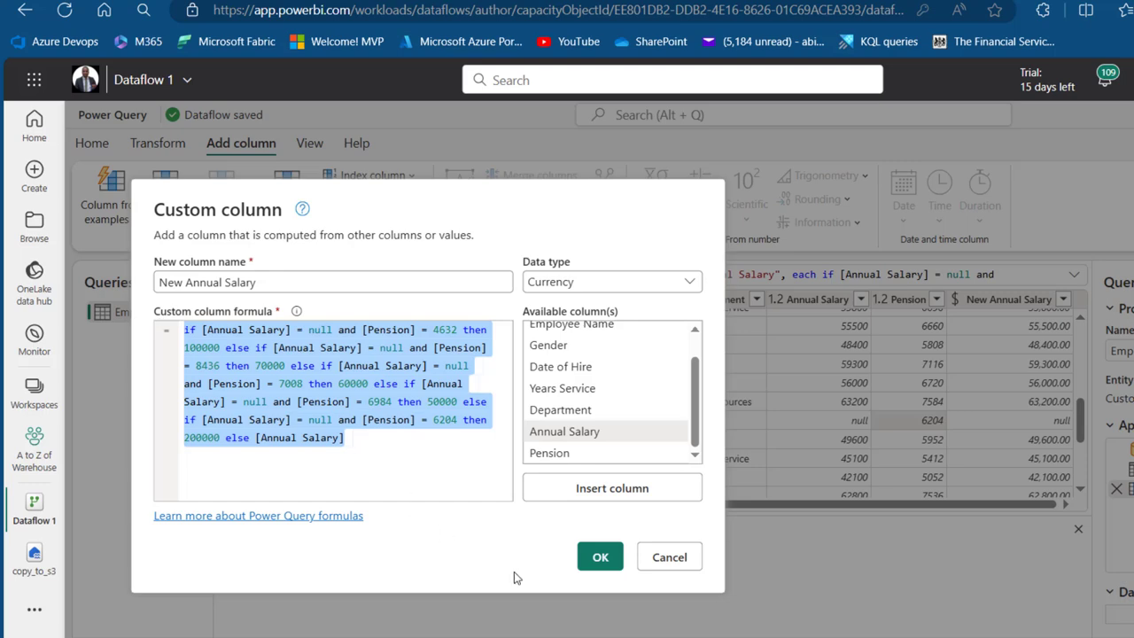
left_click(600, 562)
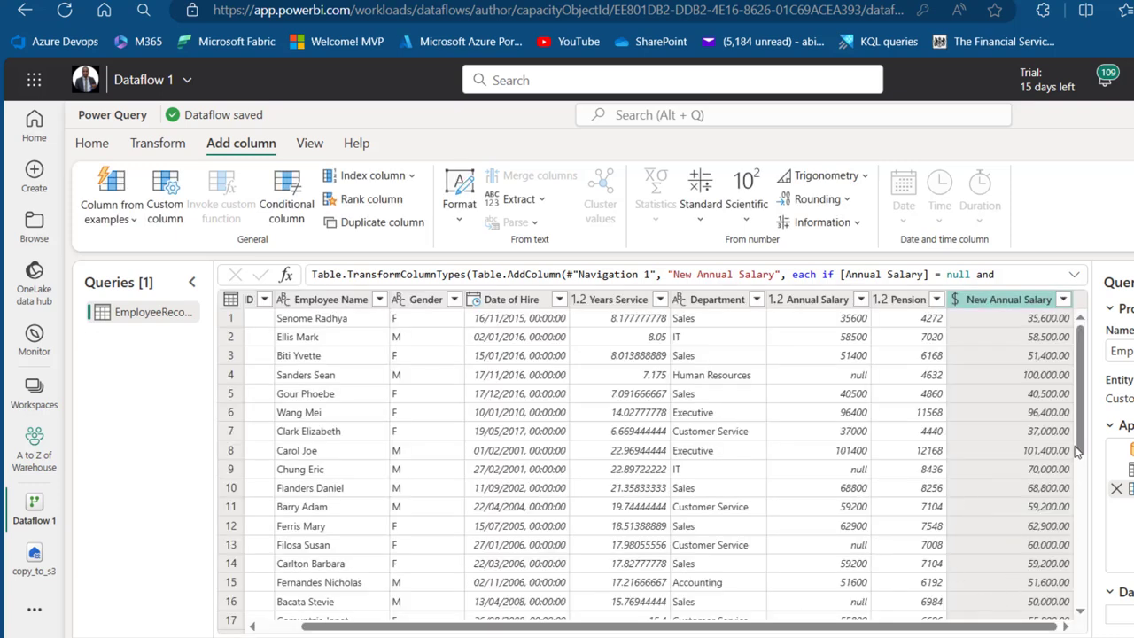
Step: Remove the original Annual Salary column from the EmployeeRecords query
scroll(922, 527, "down", 2)
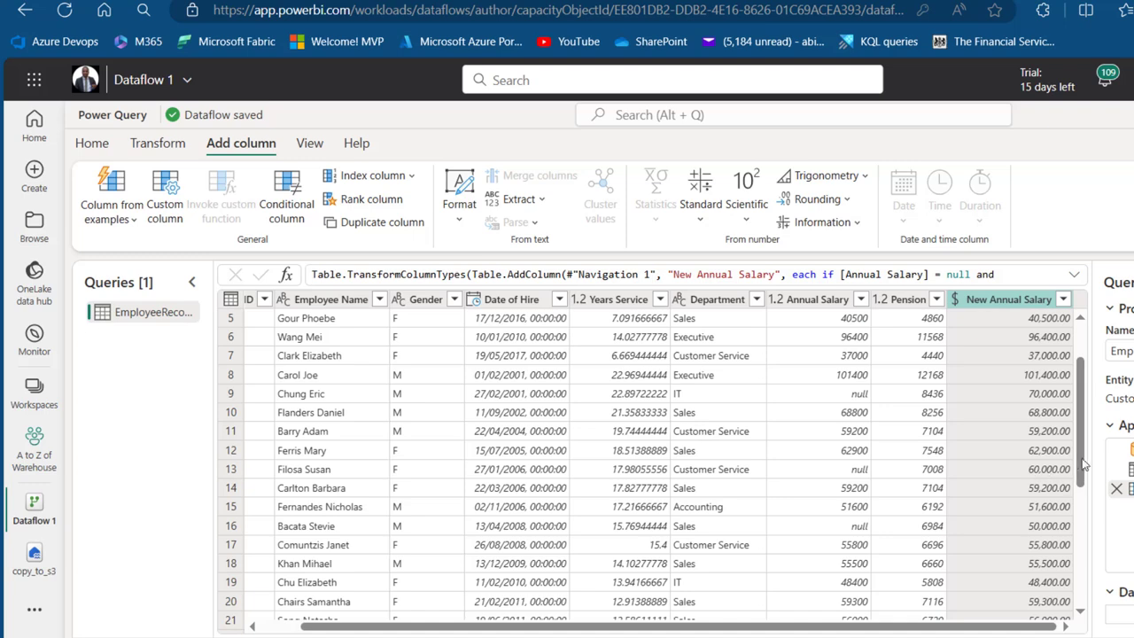
scroll(1086, 458, "up", 2)
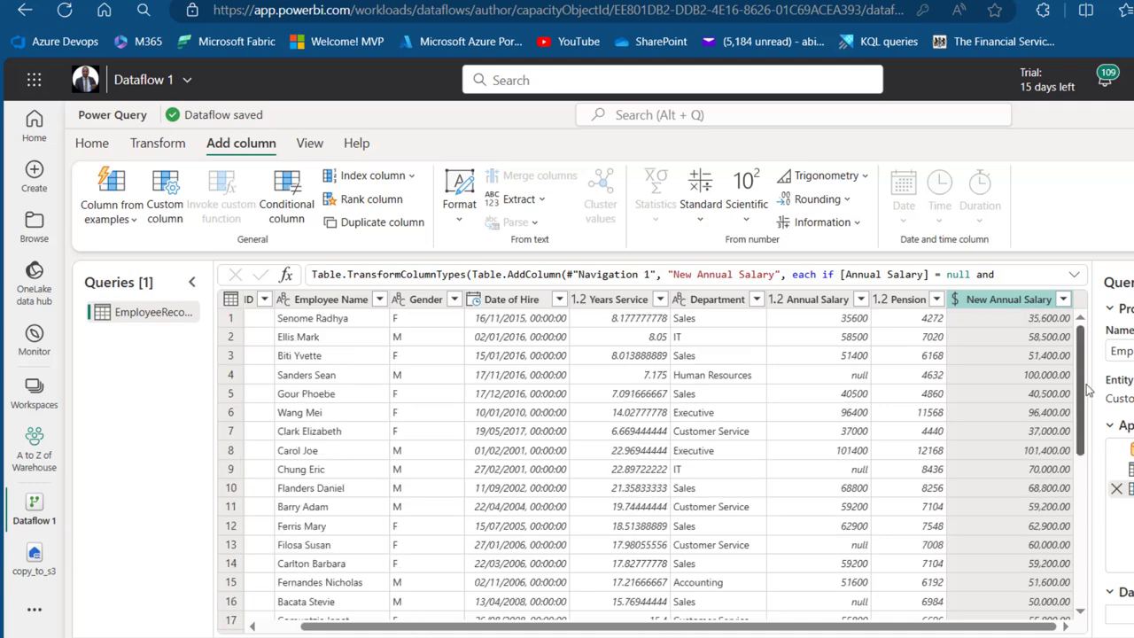
left_click(813, 304)
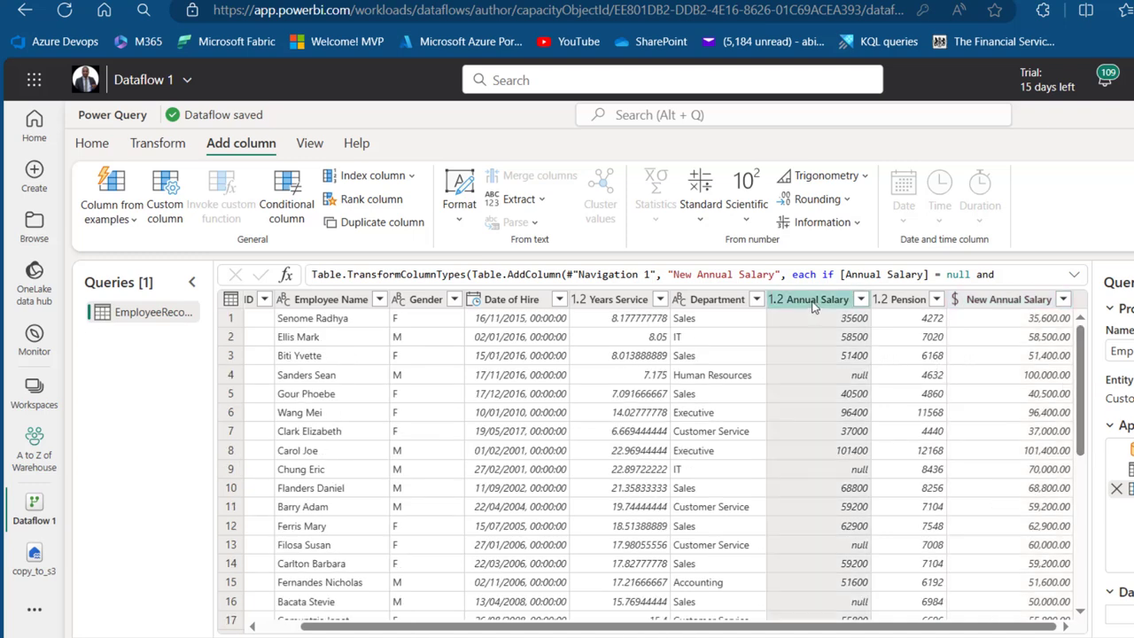
right_click(813, 304)
left_click(898, 228)
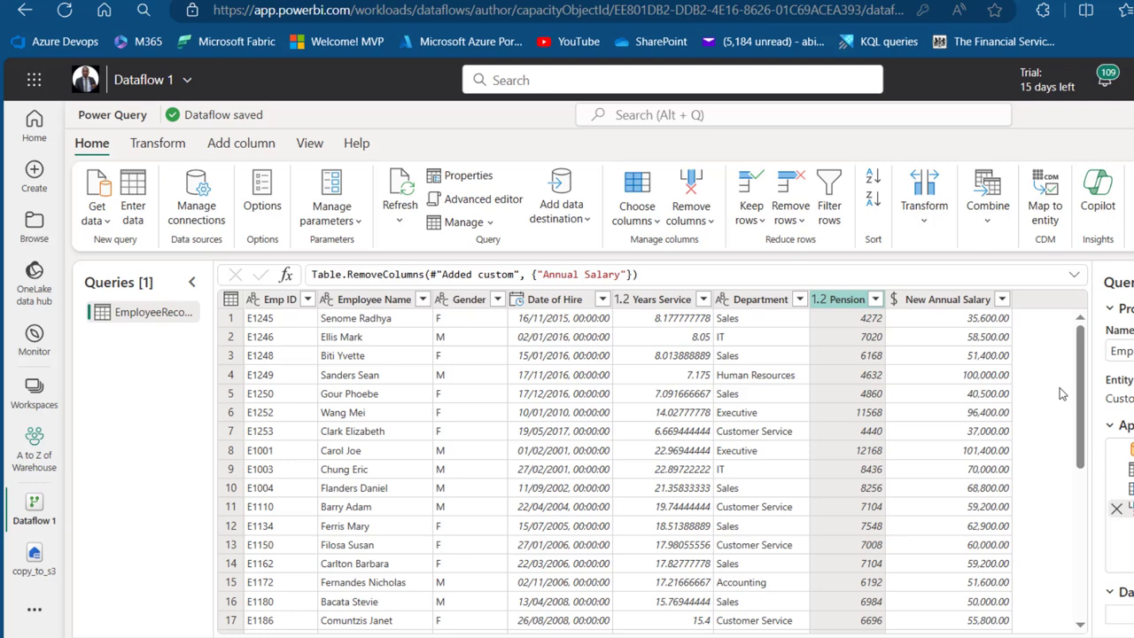
Step: Open the EmployeeRecords query in the Advanced editor and copy its M code
left_click(309, 142)
left_click(499, 202)
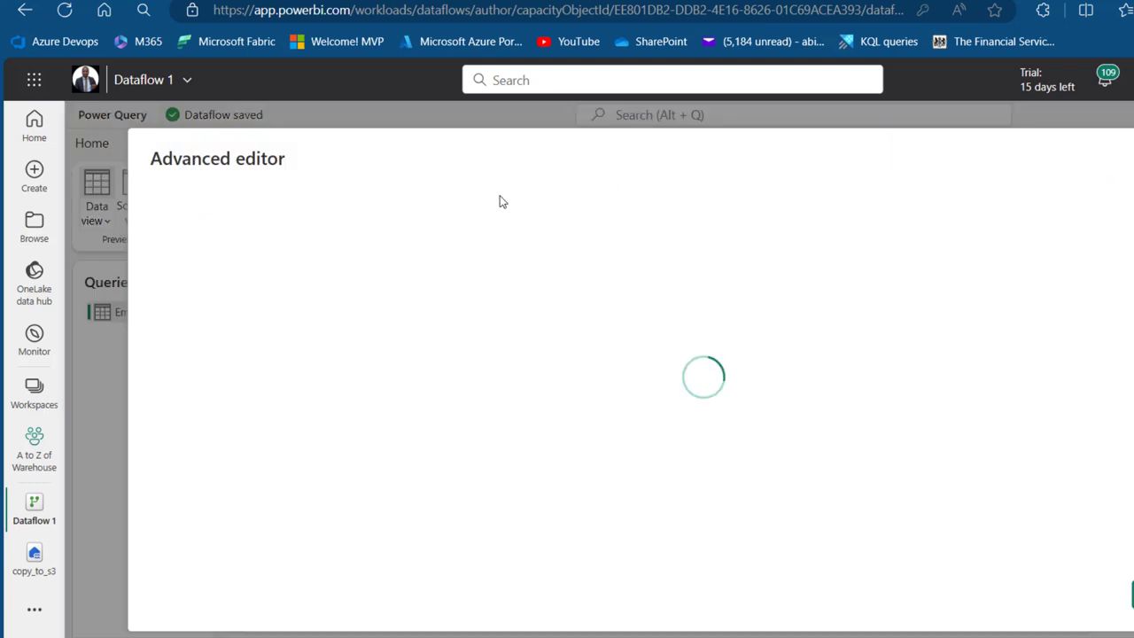
left_click_drag(341, 314, 195, 225)
key("ctrl+c")
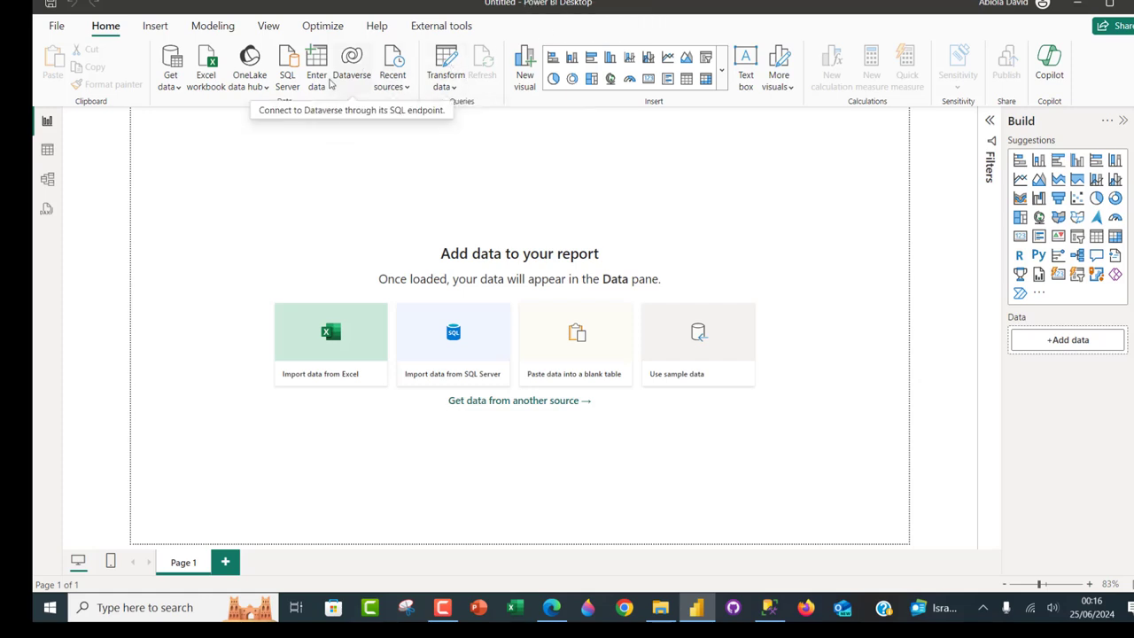
Step: In Power BI Desktop, connect to the Sales database on the on-premises SQL Server and open the EmployeeRecords table for transformation
left_click(288, 78)
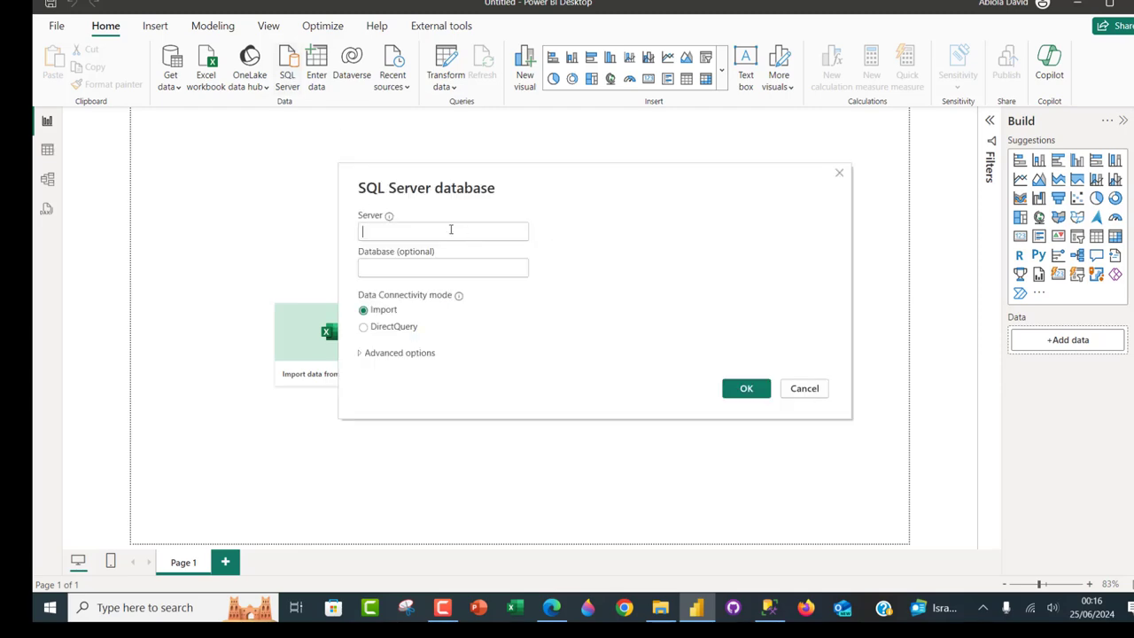
type("ABIOLADAVID01")
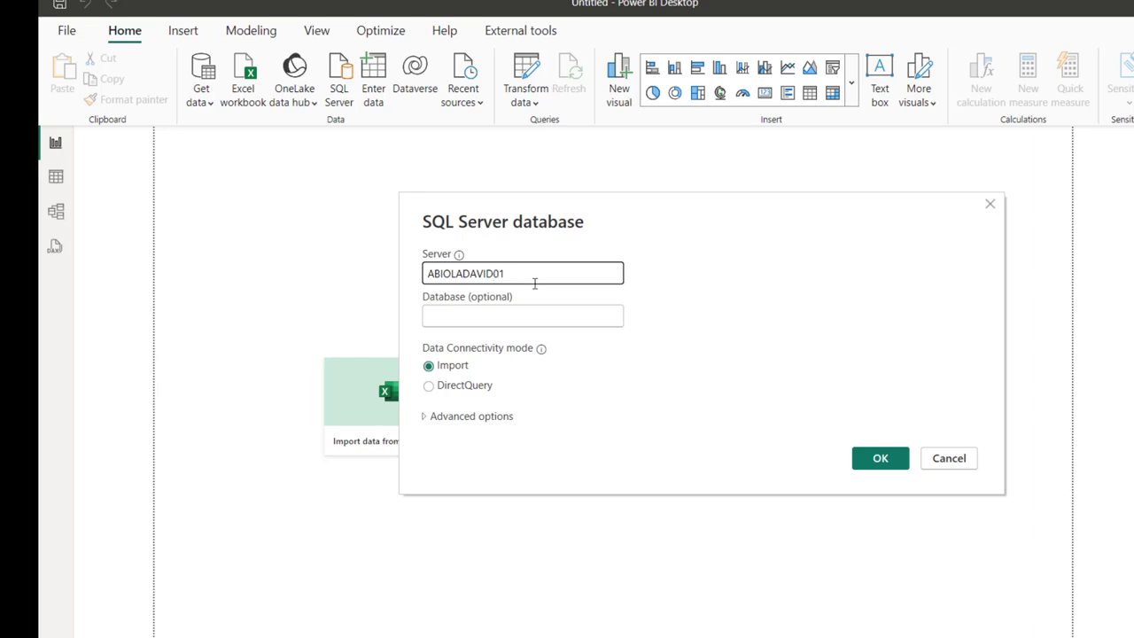
left_click(551, 322)
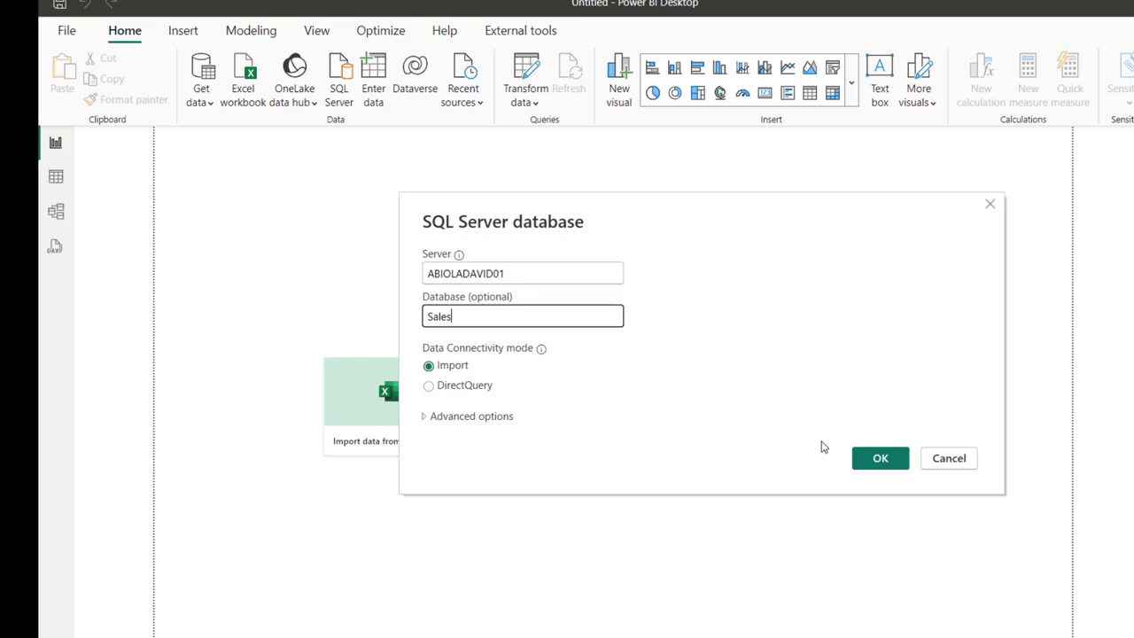
left_click(876, 459)
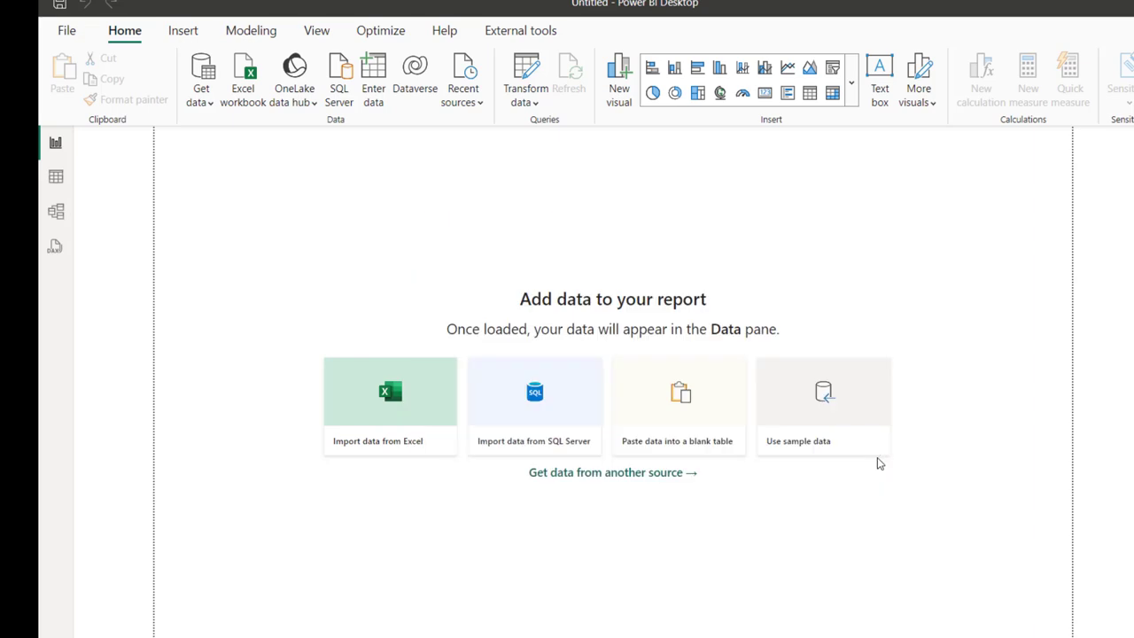
left_click(374, 186)
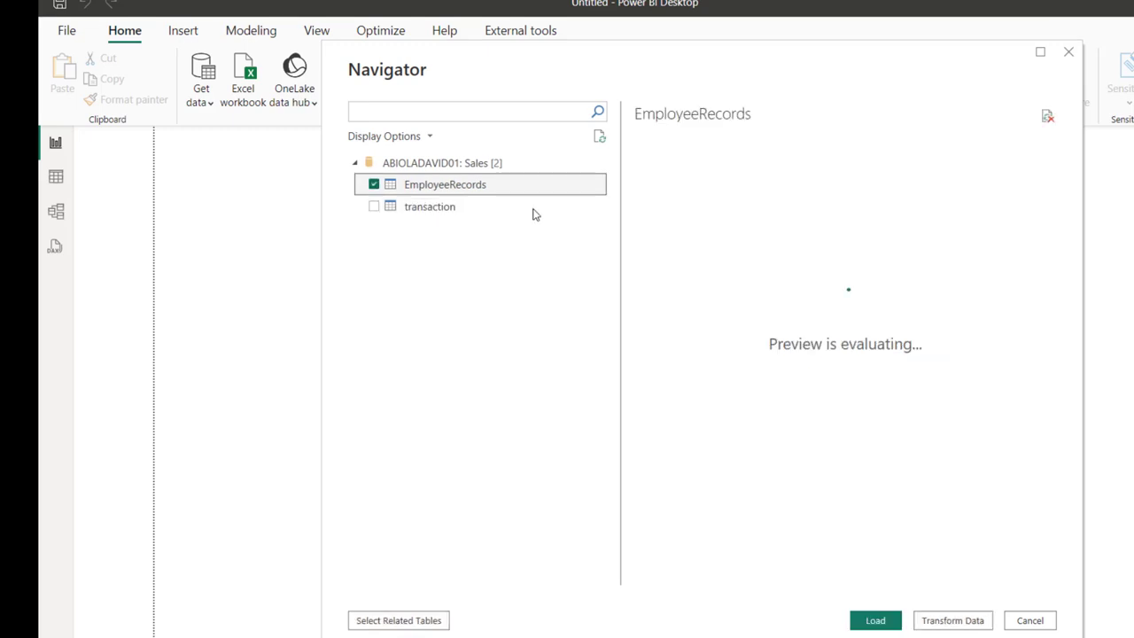
left_click(956, 621)
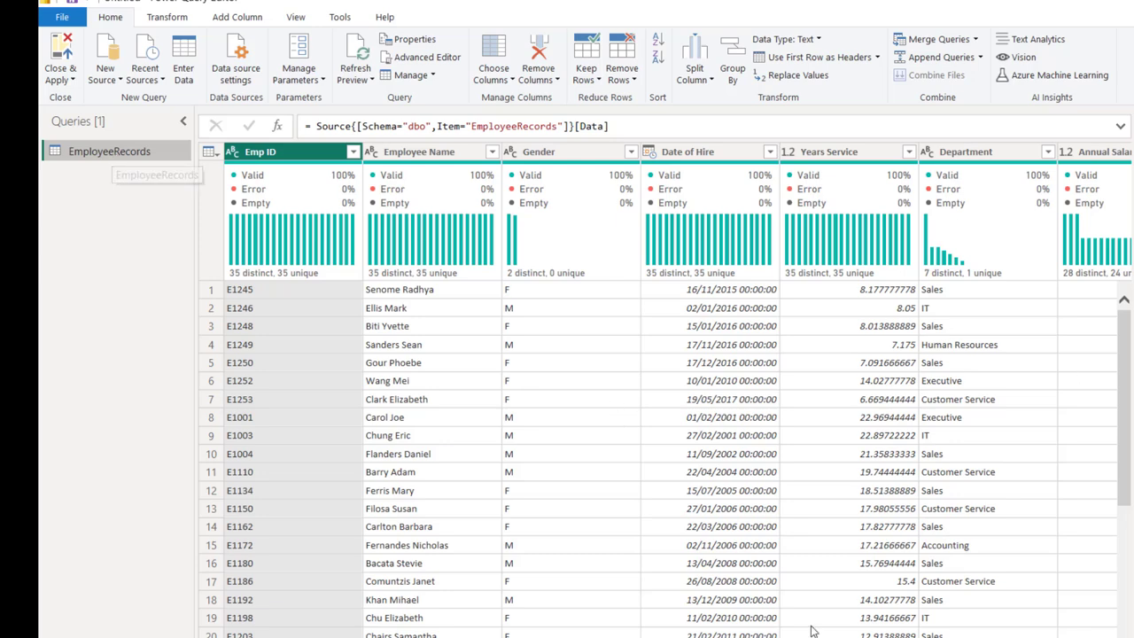
Step: In the EmployeeRecords query's Advanced Editor, replace the M code after the Source line with the copied code, align its lines and apply it
scroll(1012, 305, "right", 3)
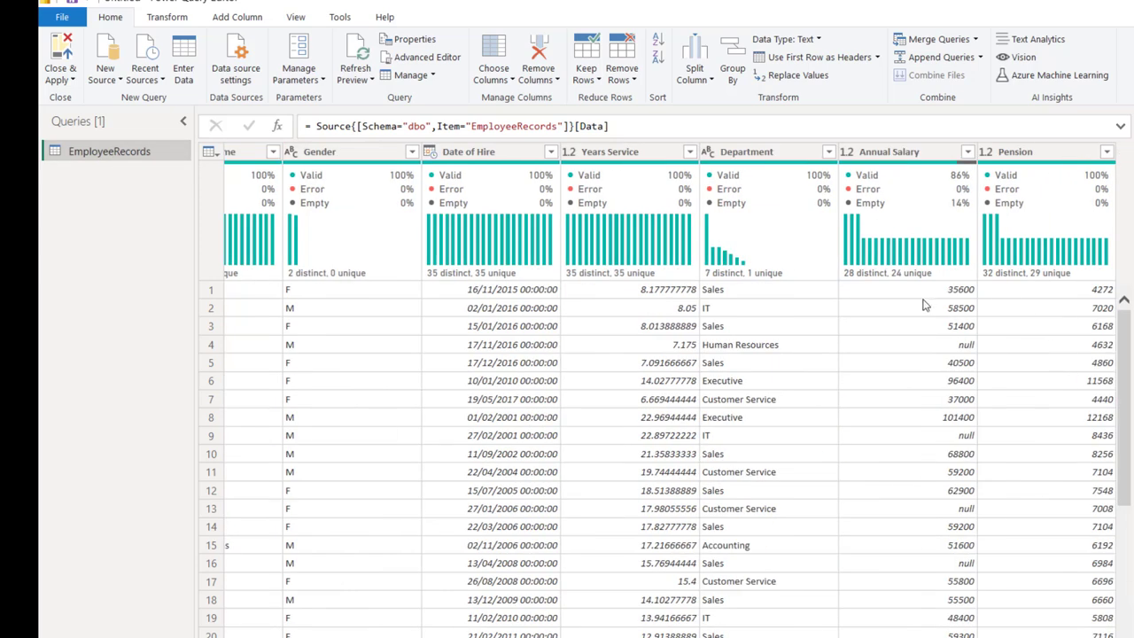
left_click(294, 18)
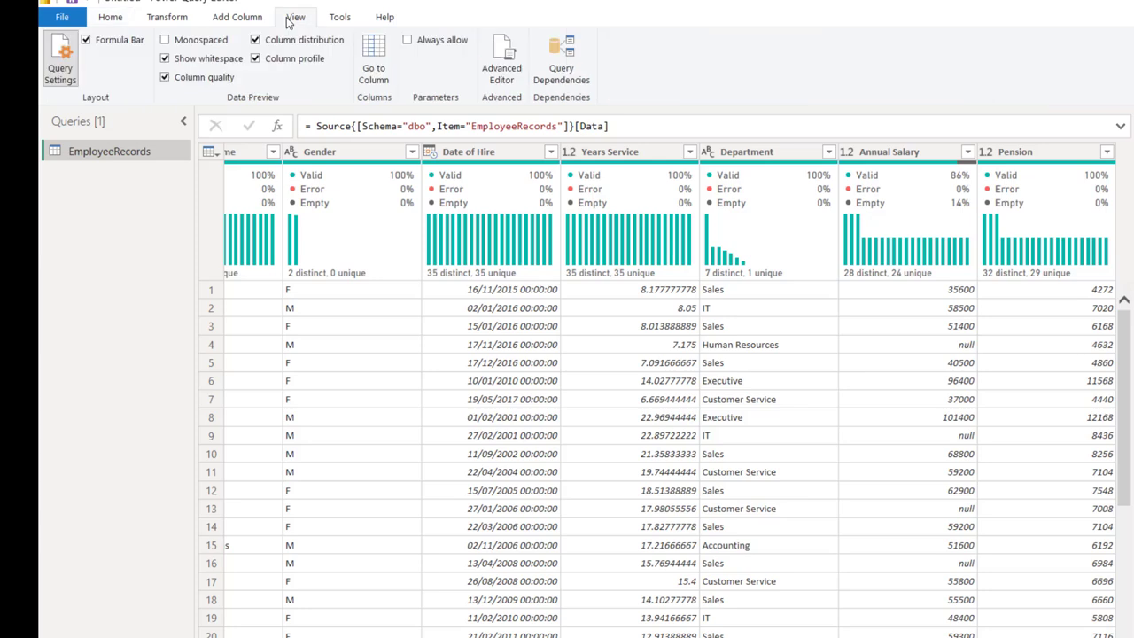
left_click(501, 63)
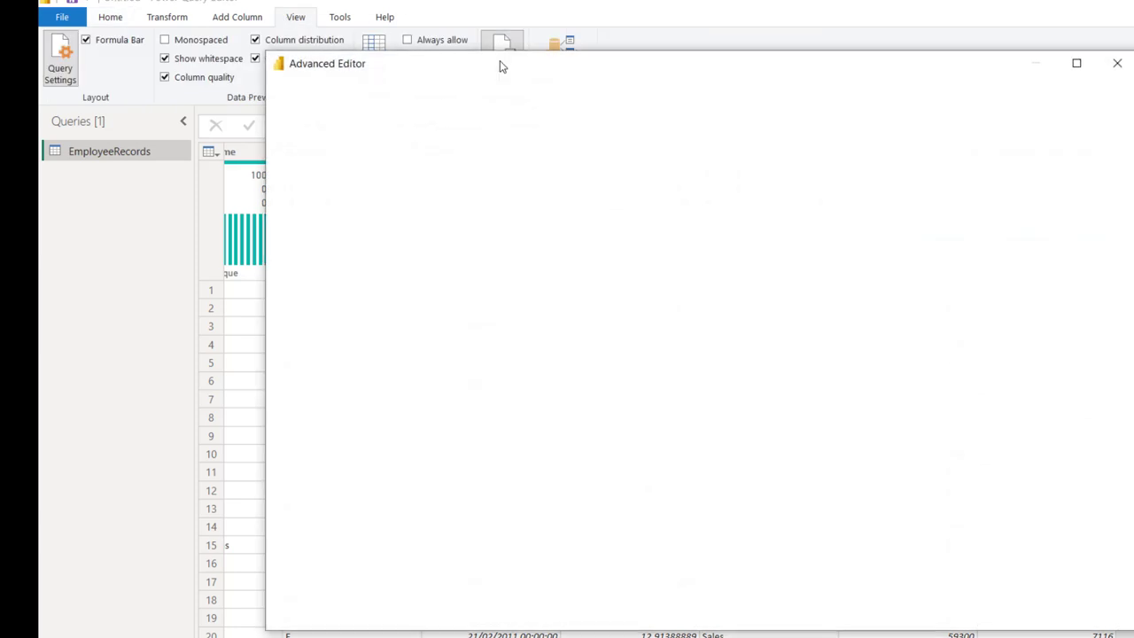
left_click(469, 209)
left_click_drag(470, 209, 331, 181)
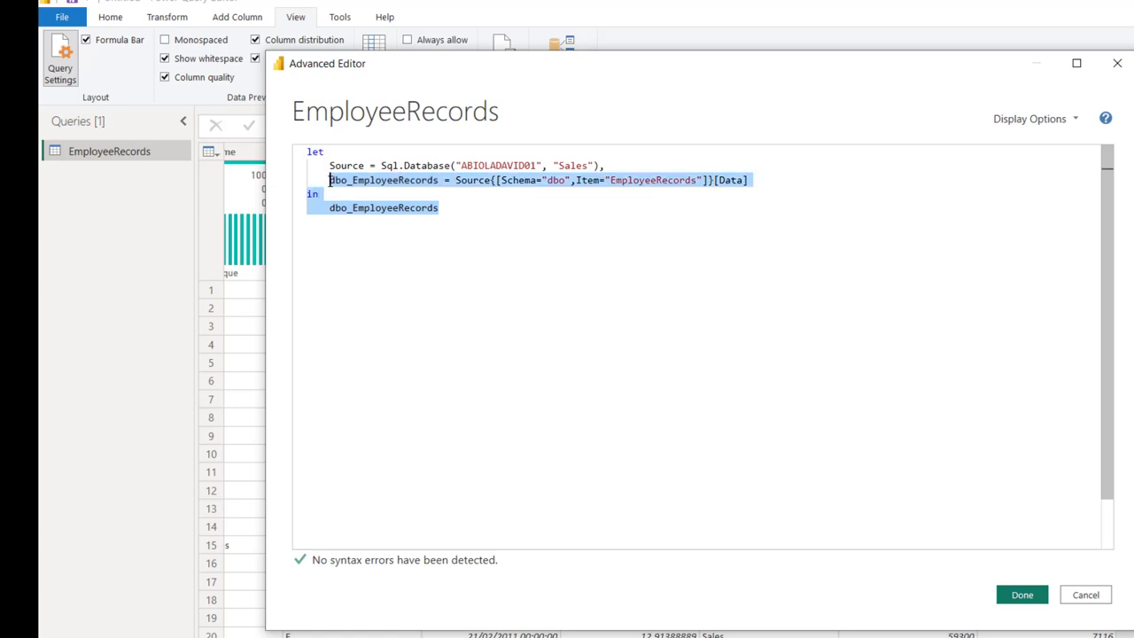
key("ctrl+v")
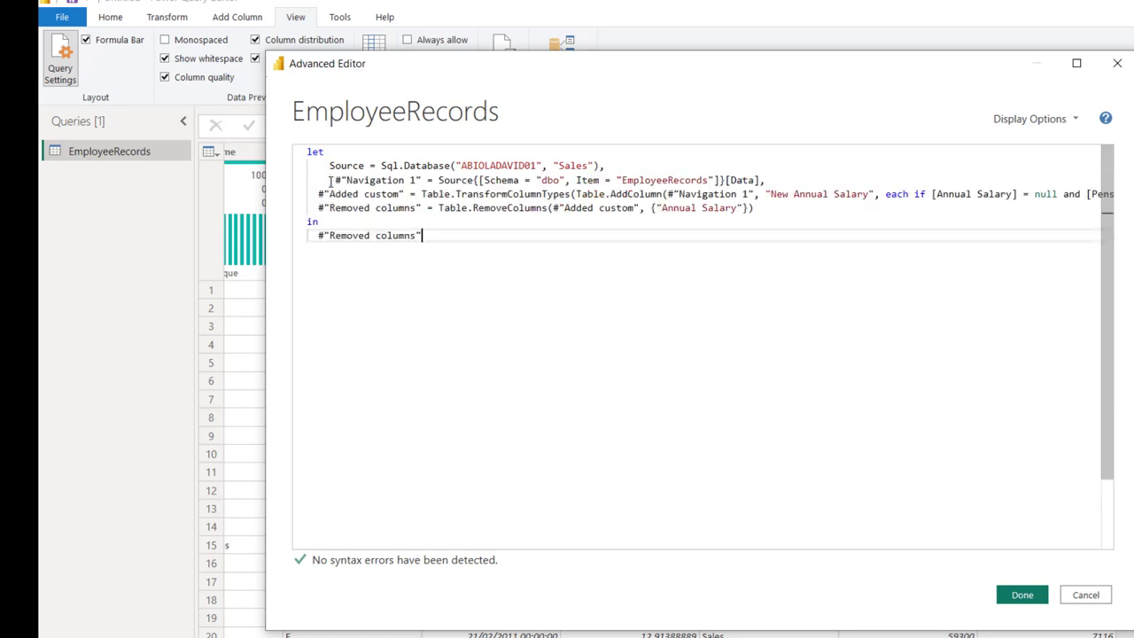
left_click(319, 193)
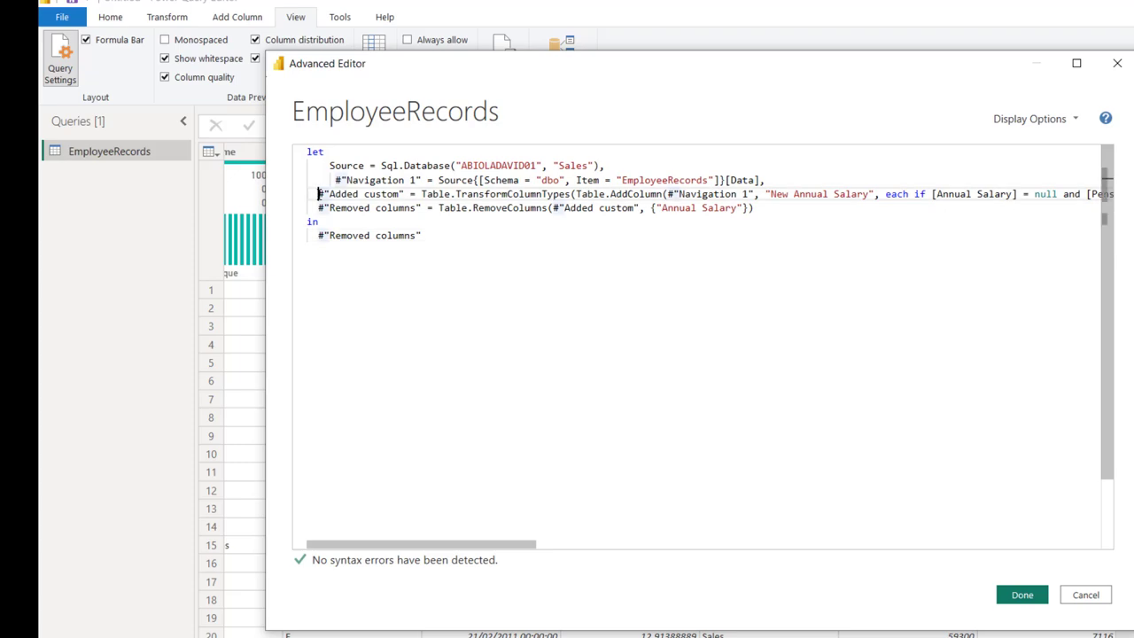
left_click(319, 206)
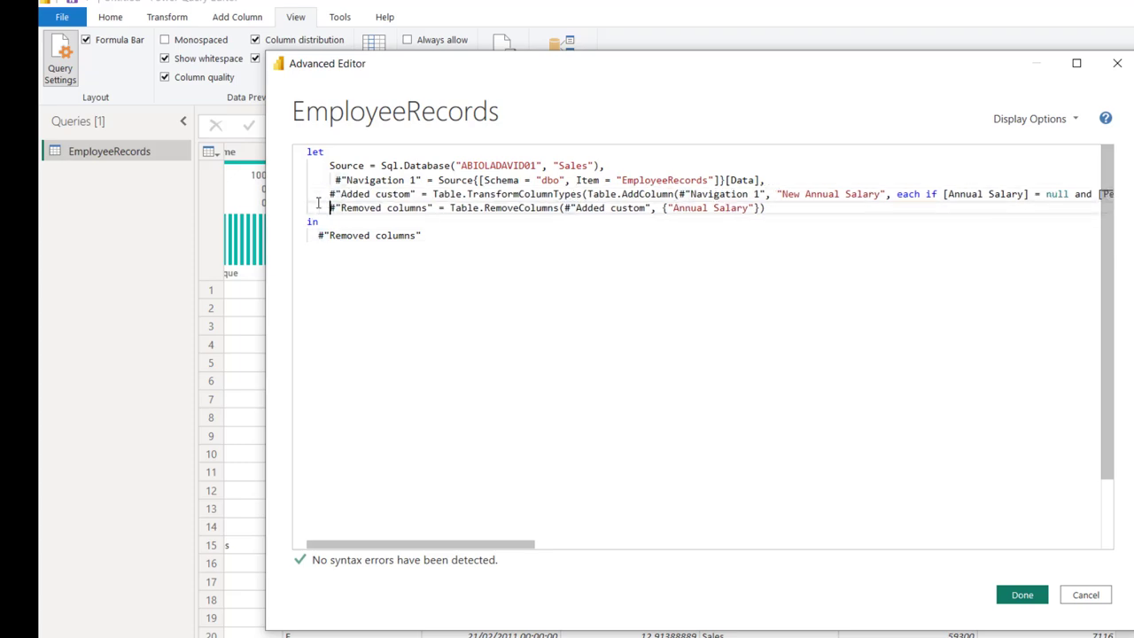
left_click(1022, 594)
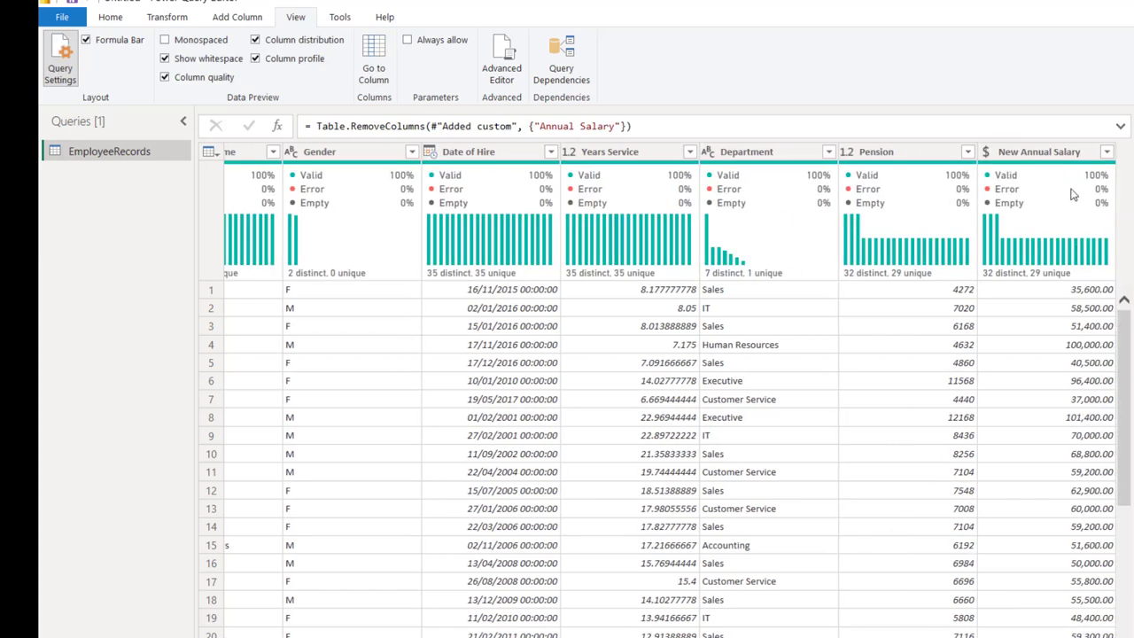
mouse_move(1068, 175)
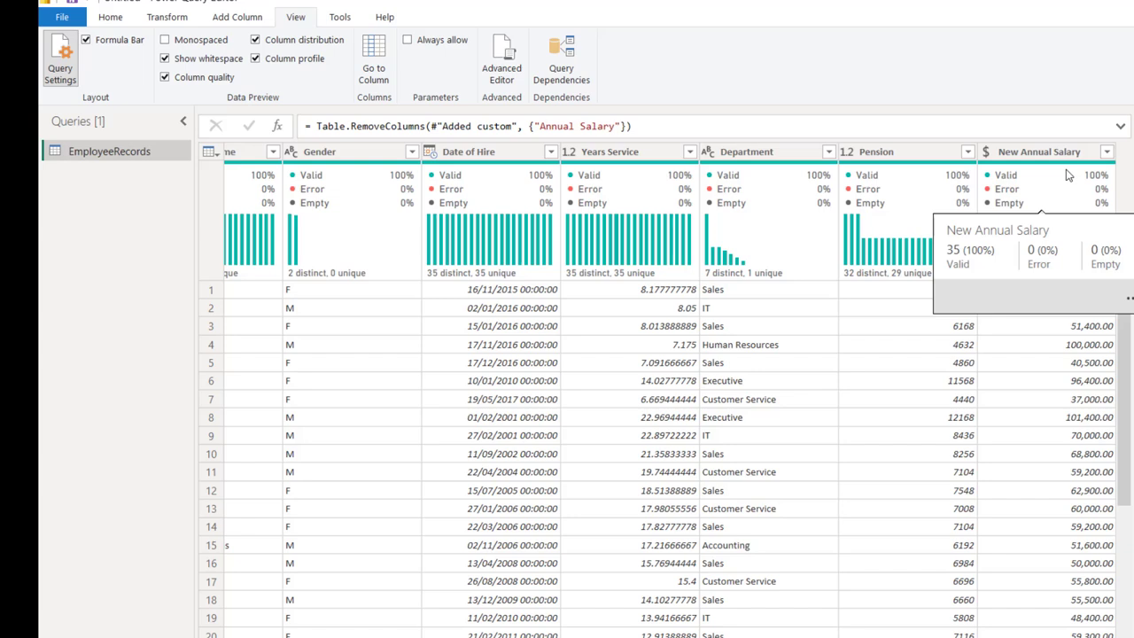
mouse_move(994, 248)
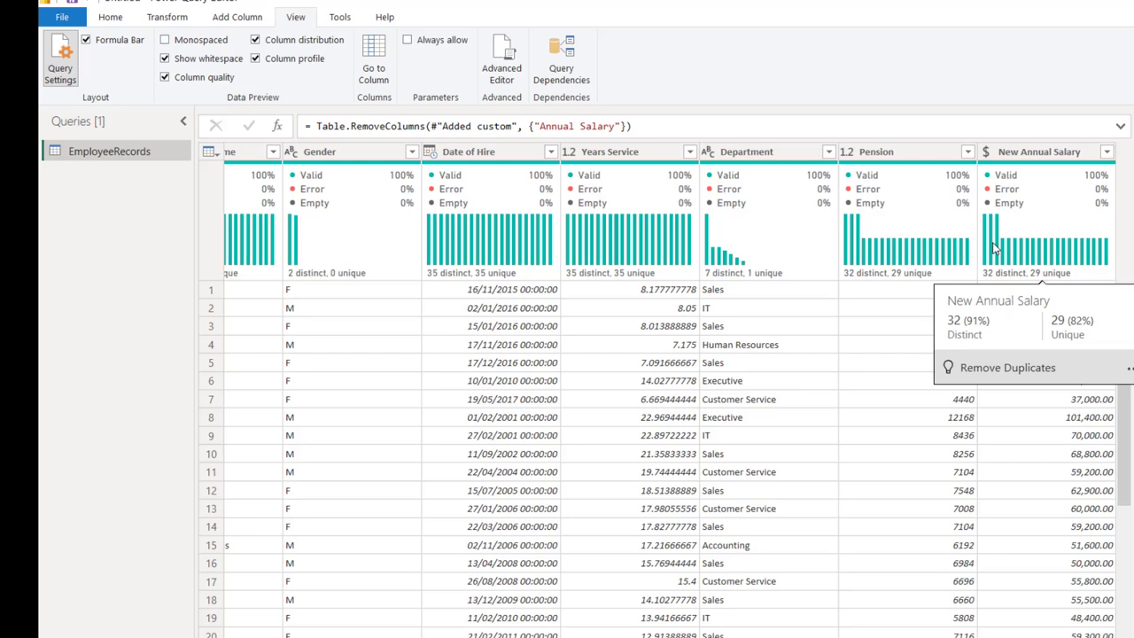
Step: Duplicate the EmployeeRecords query and reduce the copy to the distinct values of its Department column
right_click(134, 147)
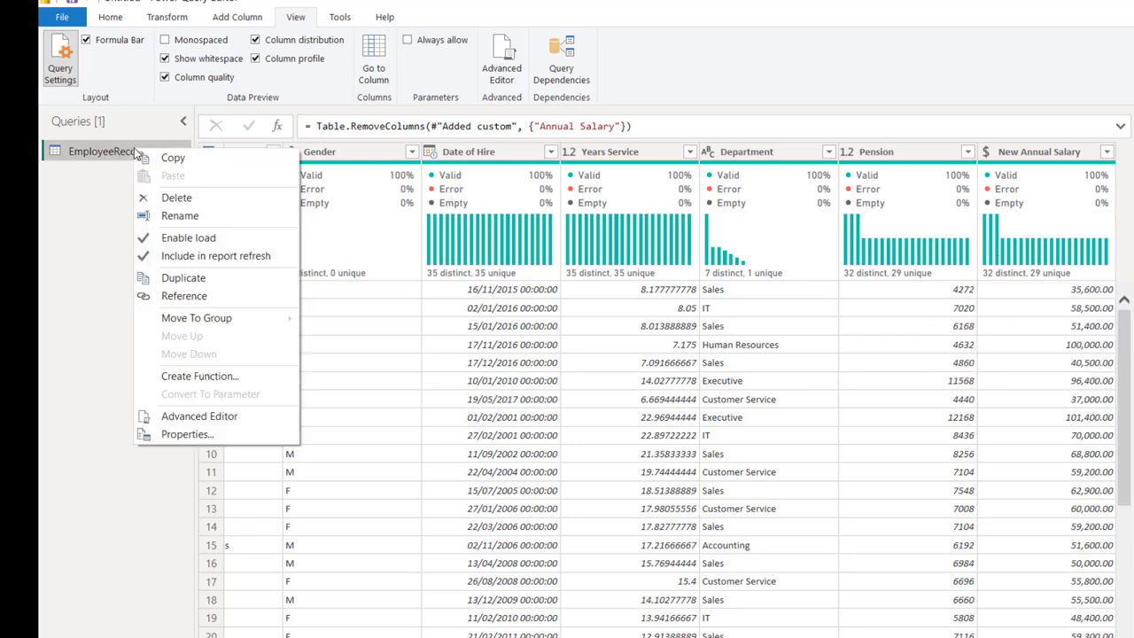
left_click(207, 277)
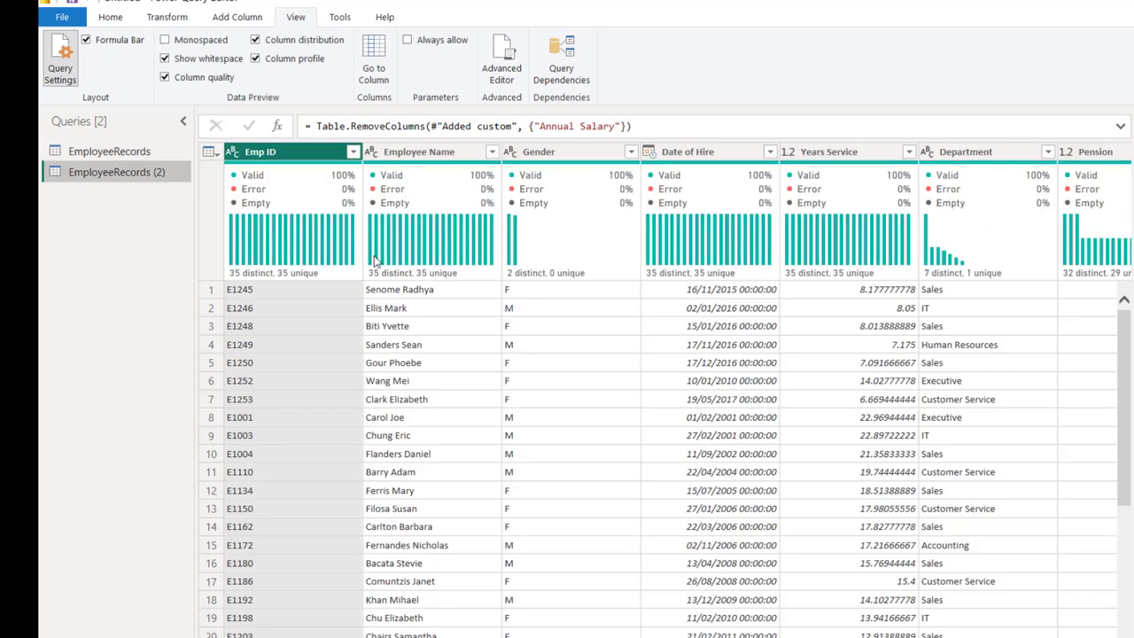
left_click(966, 152)
right_click(966, 154)
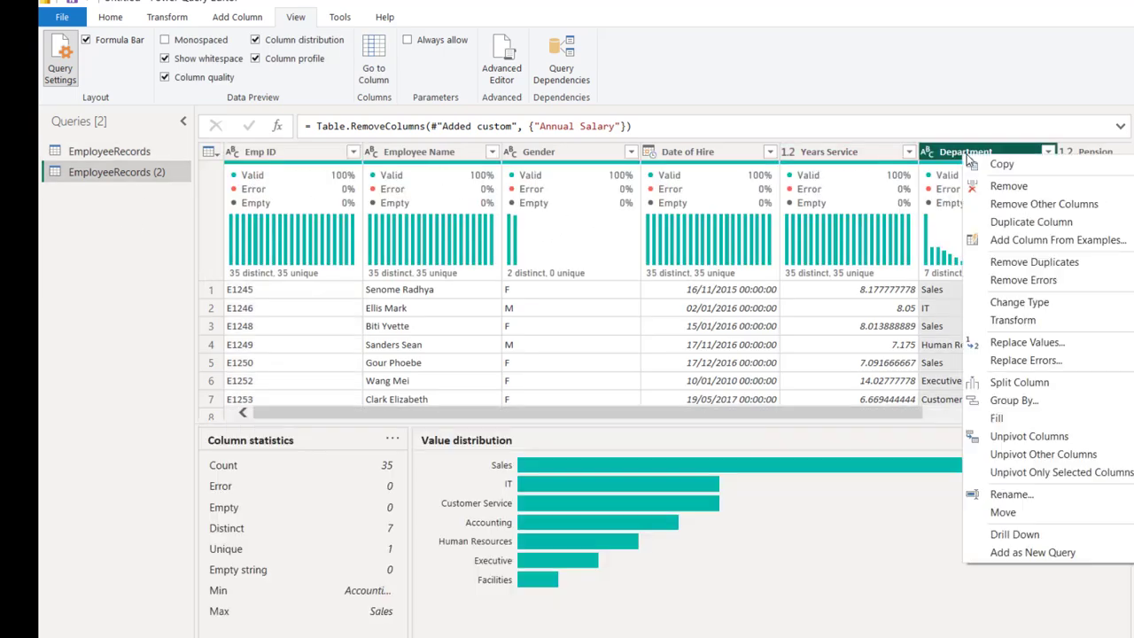
left_click(1006, 205)
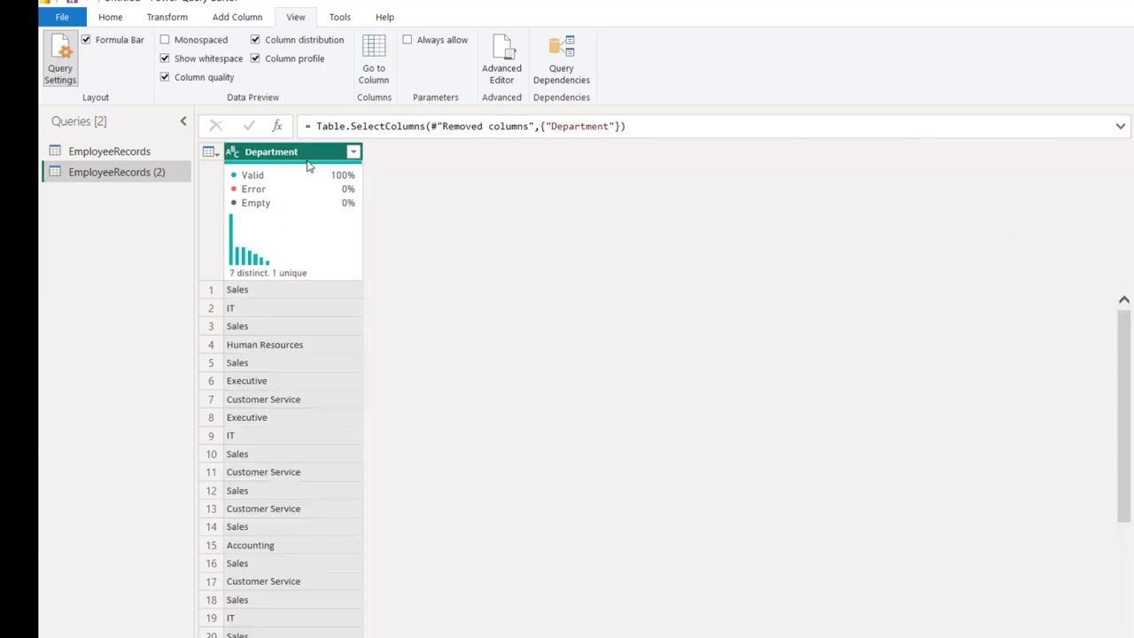
right_click(301, 156)
left_click(370, 269)
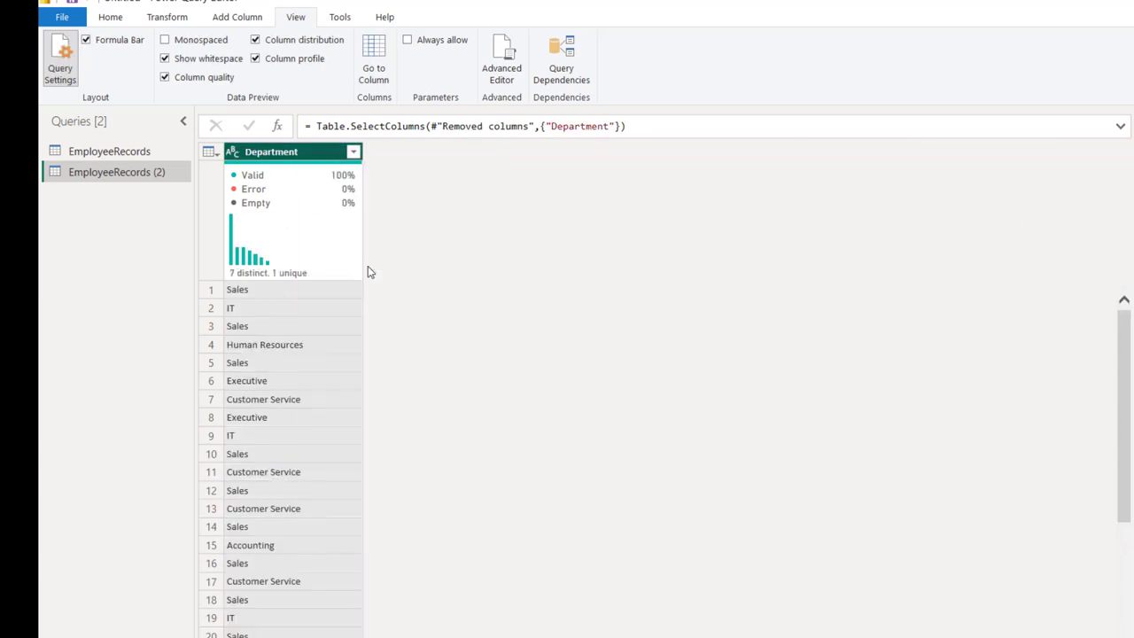
Step: Add an index column starting from 1 to the department query and name it Department ID
left_click(247, 19)
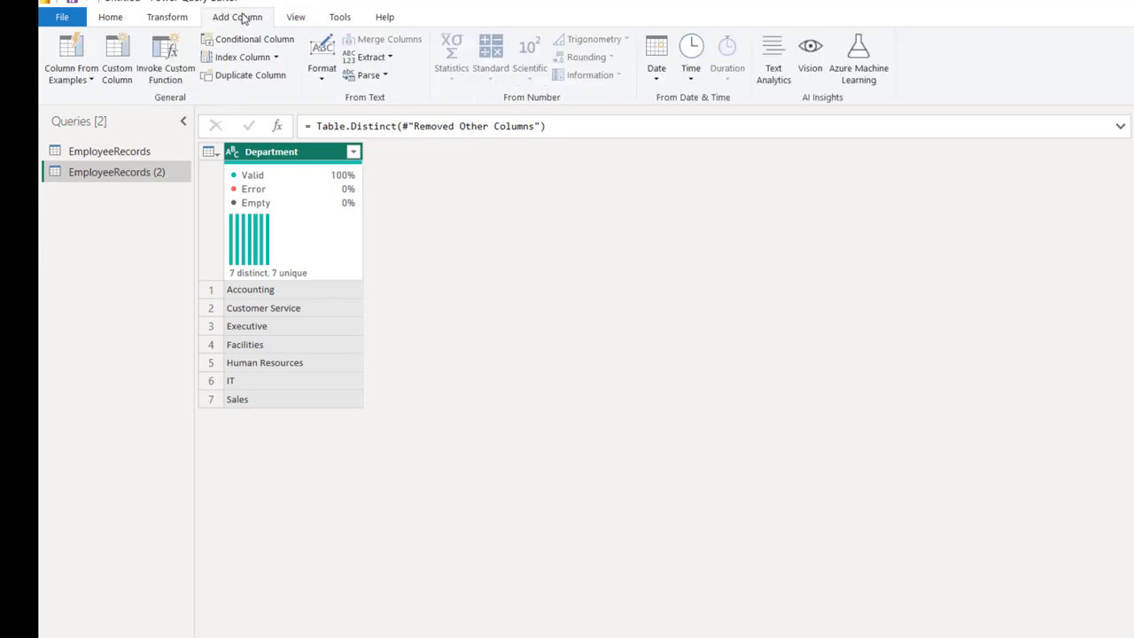
left_click(276, 56)
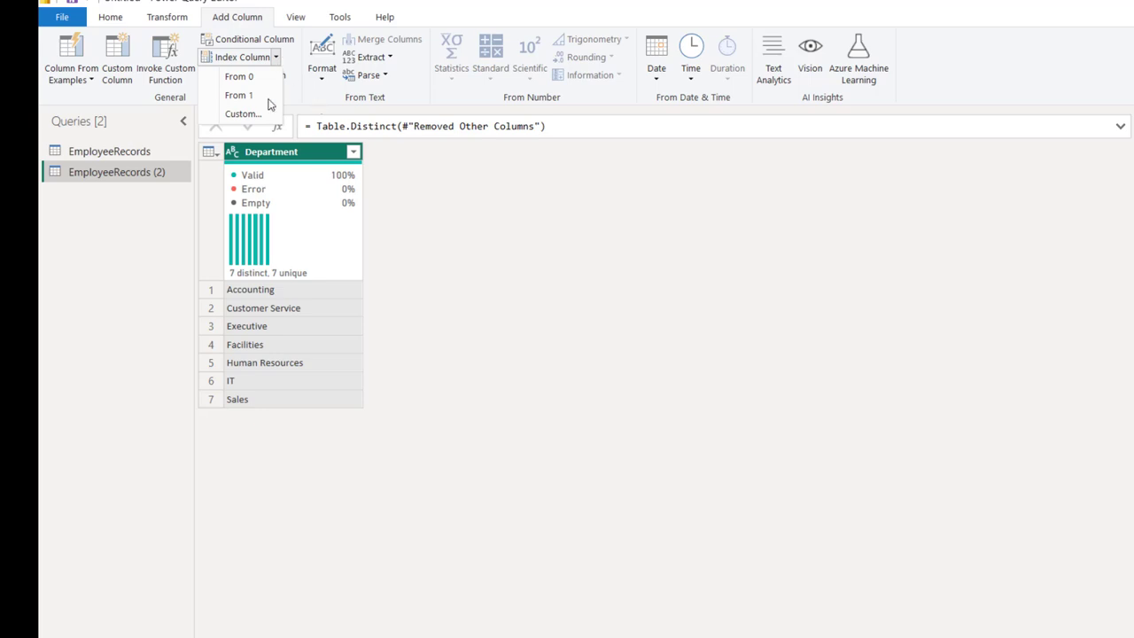
left_click(239, 95)
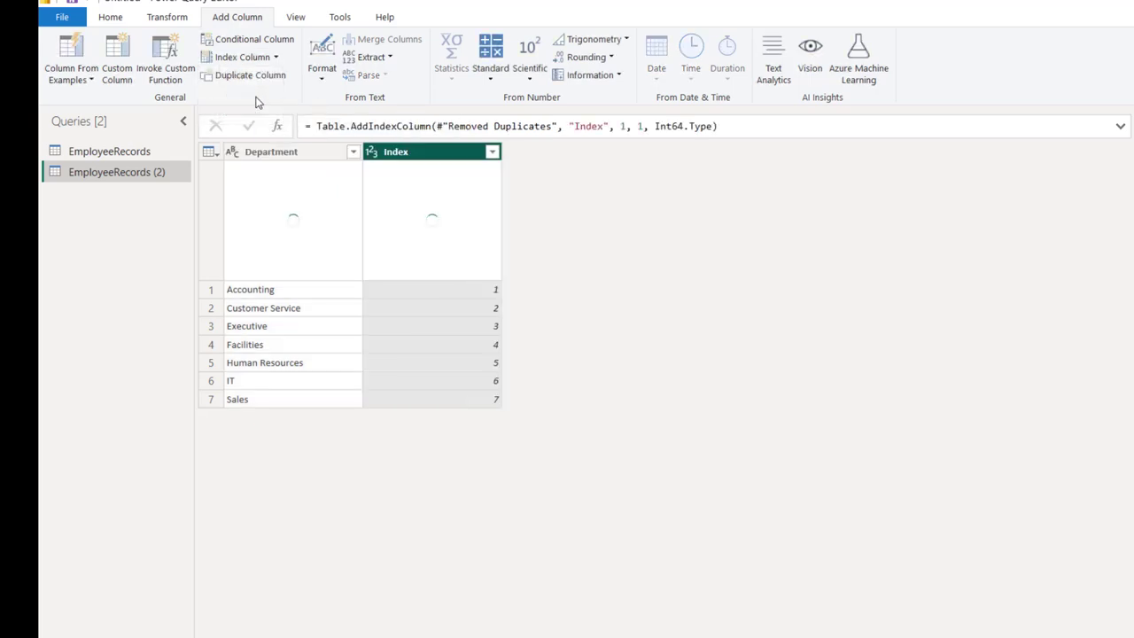
type("Department Id")
key("BackSpace")
key("BackSpace")
type("ID")
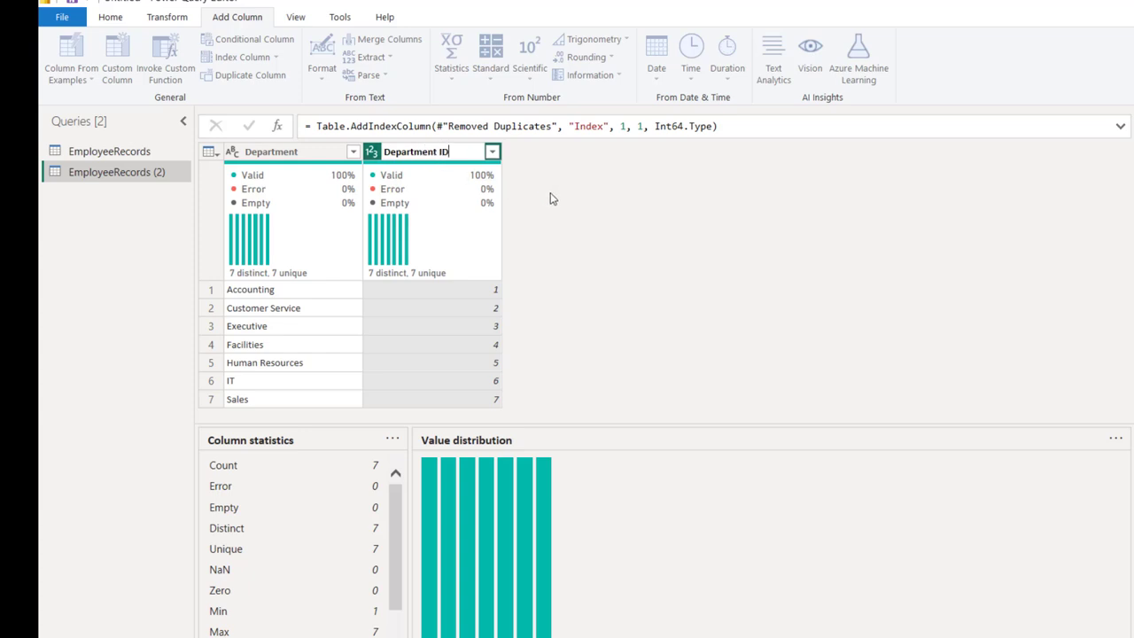
key("Return")
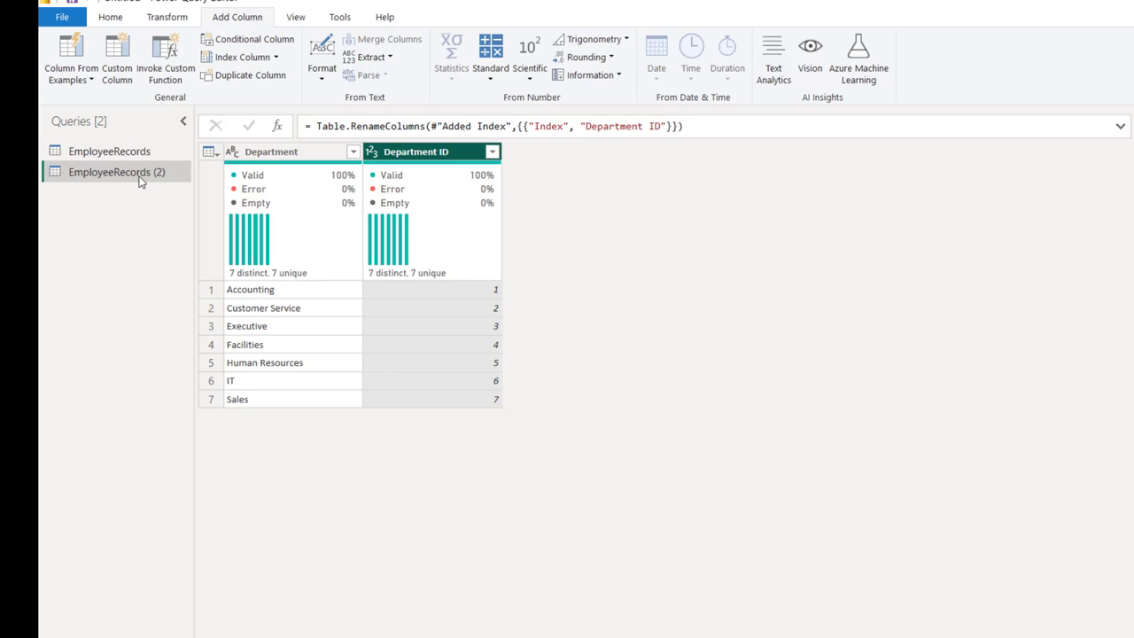
Step: Rename the duplicated query dDepartment, then close the Power Query Editor and apply all query changes
right_click(139, 178)
left_click(188, 243)
type("dDepartment")
key("Return")
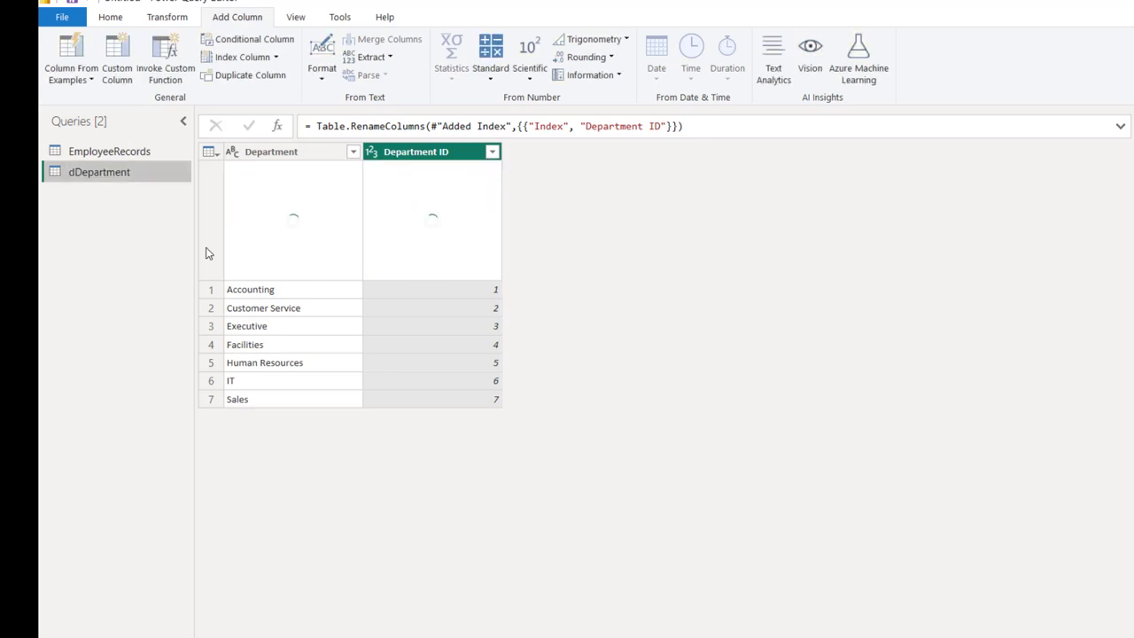
left_click(128, 151)
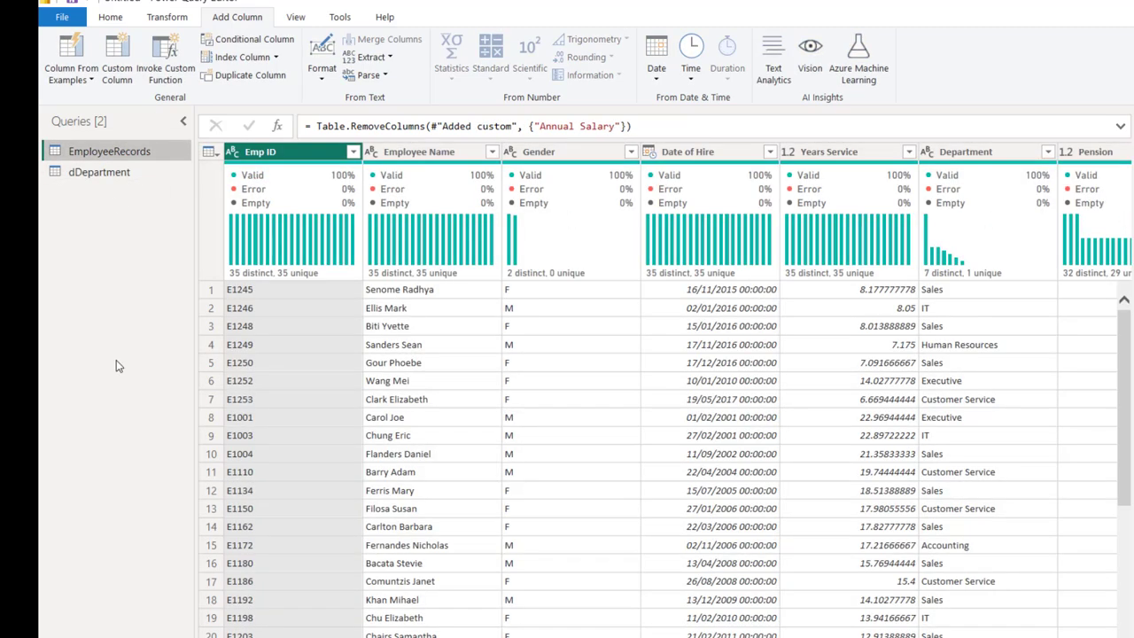
left_click(114, 18)
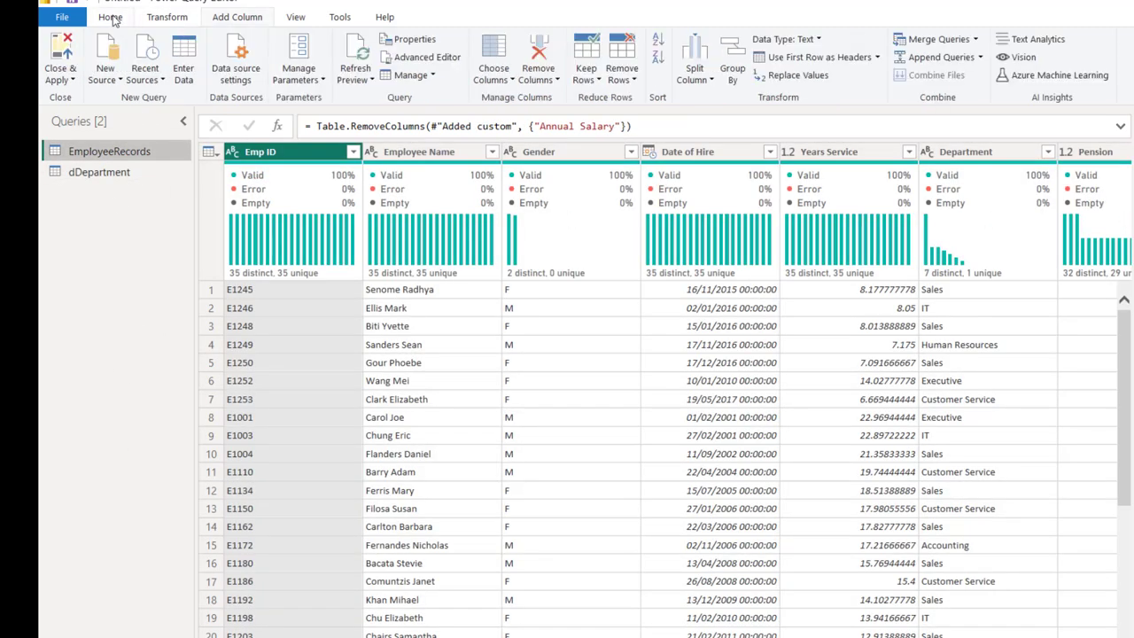
left_click(56, 53)
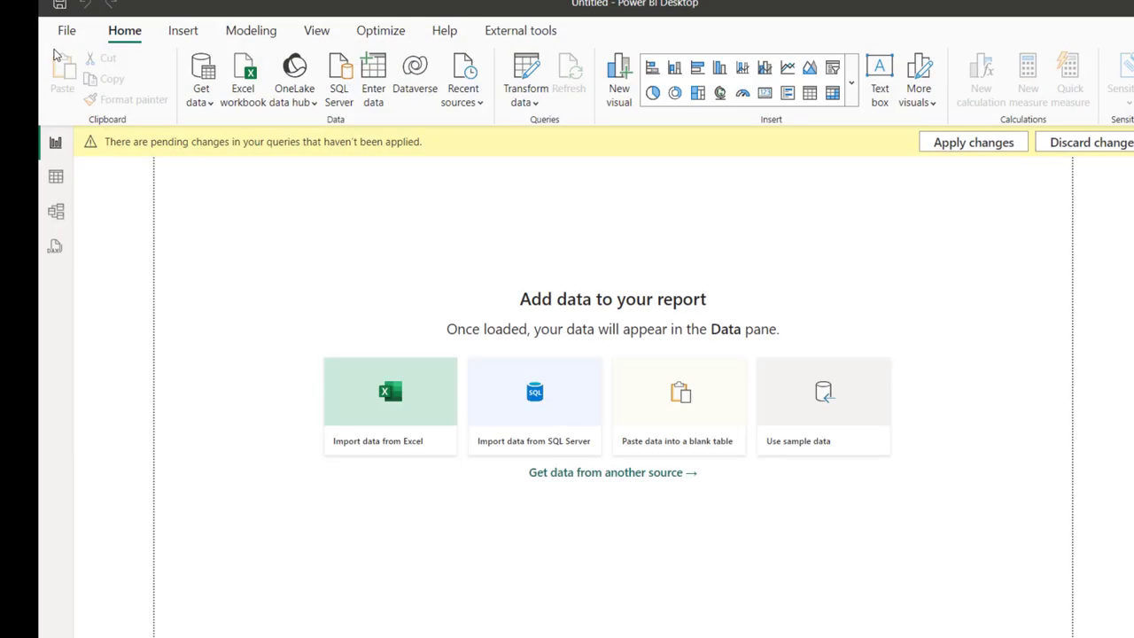
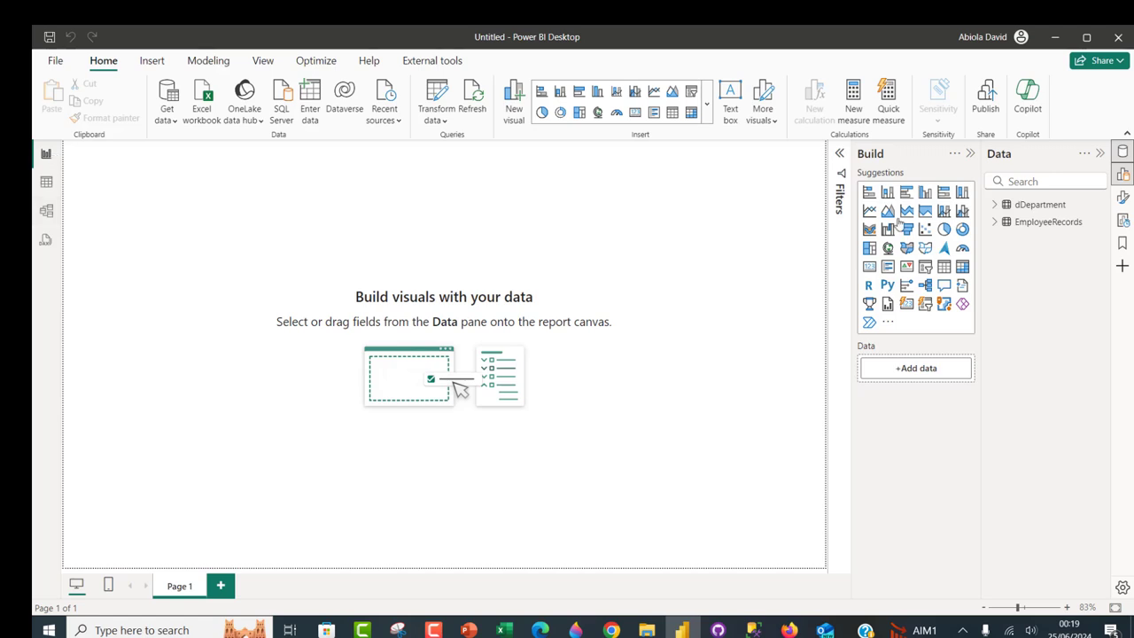
Step: Create the measure Total Annual Salary = SUM(EmployeeRecords[New Annual Salary]) in EmployeeRecords and format it as £ English (United Kingdom) currency
right_click(1045, 232)
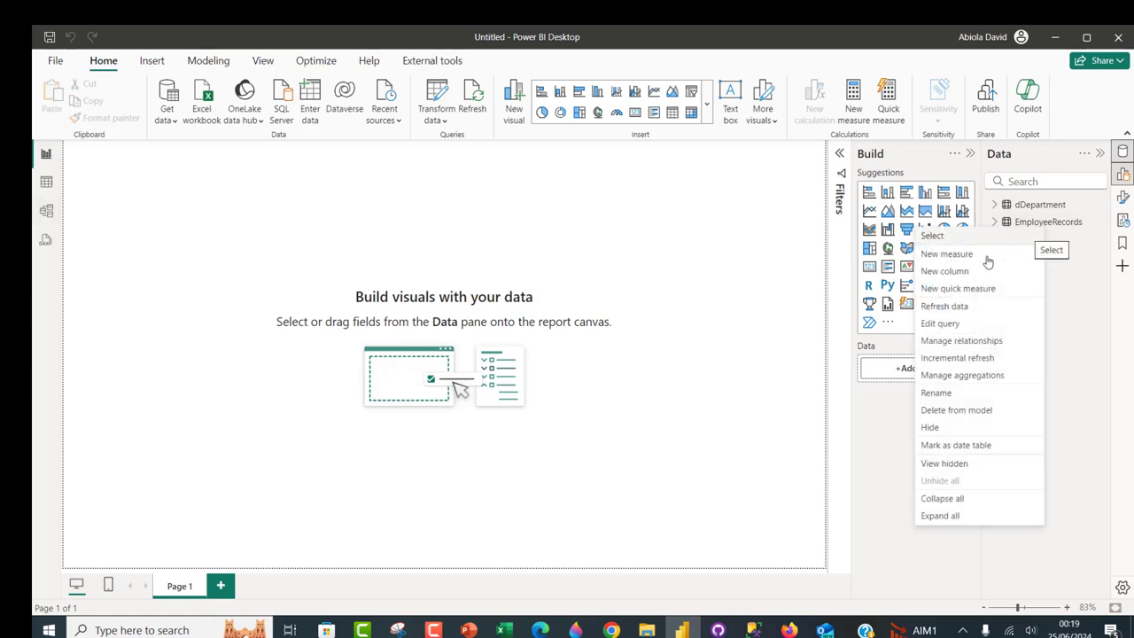
left_click(947, 254)
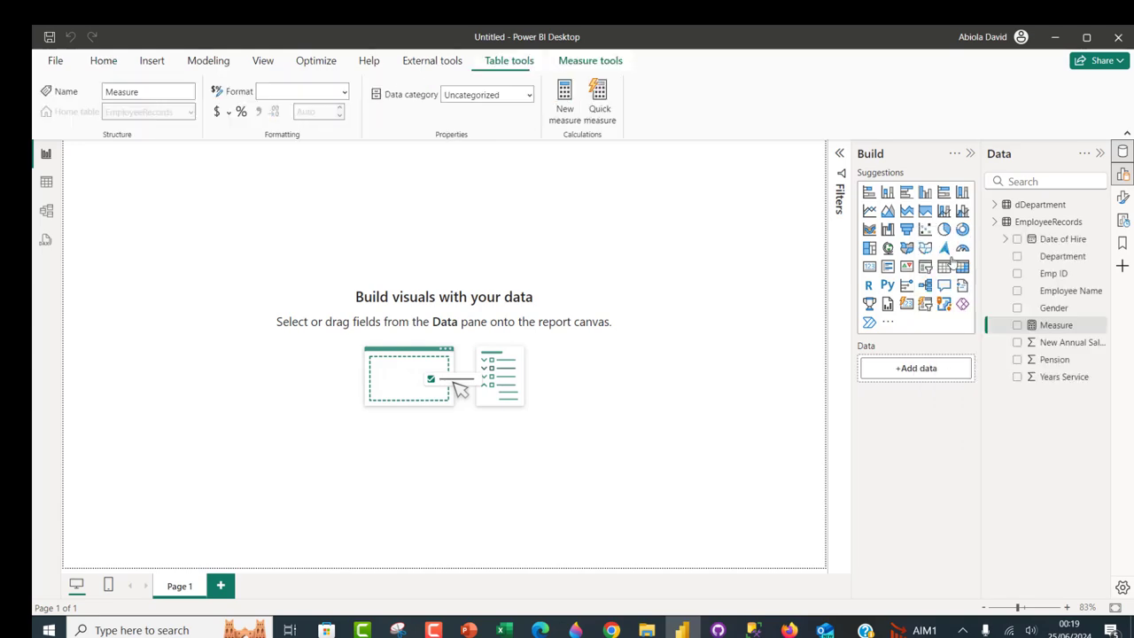
type("Total Annua")
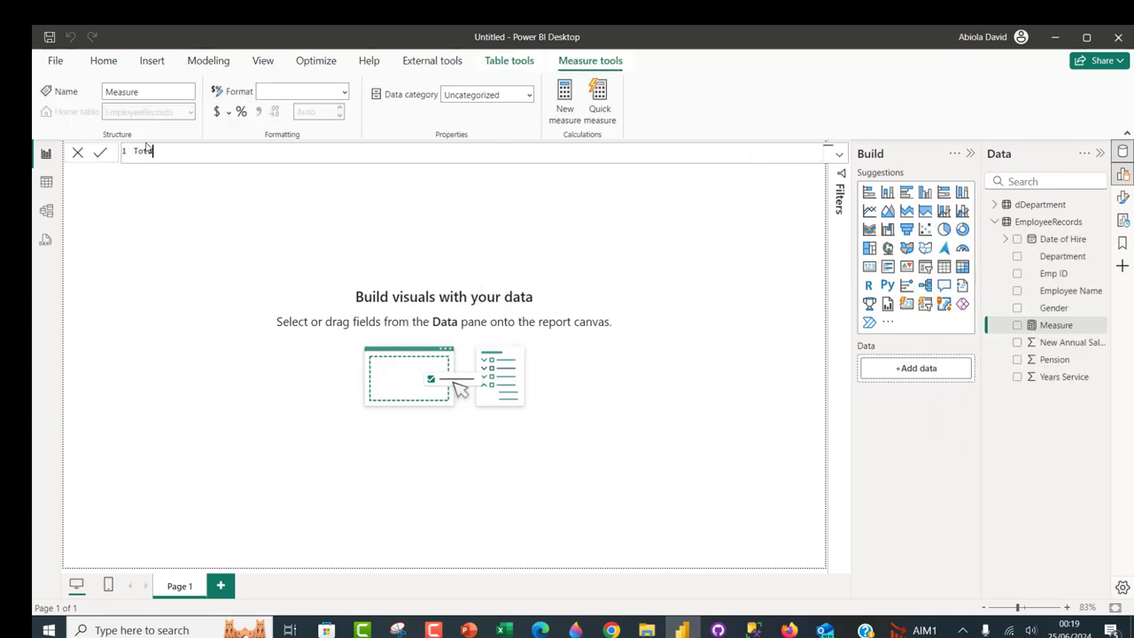
type("l S")
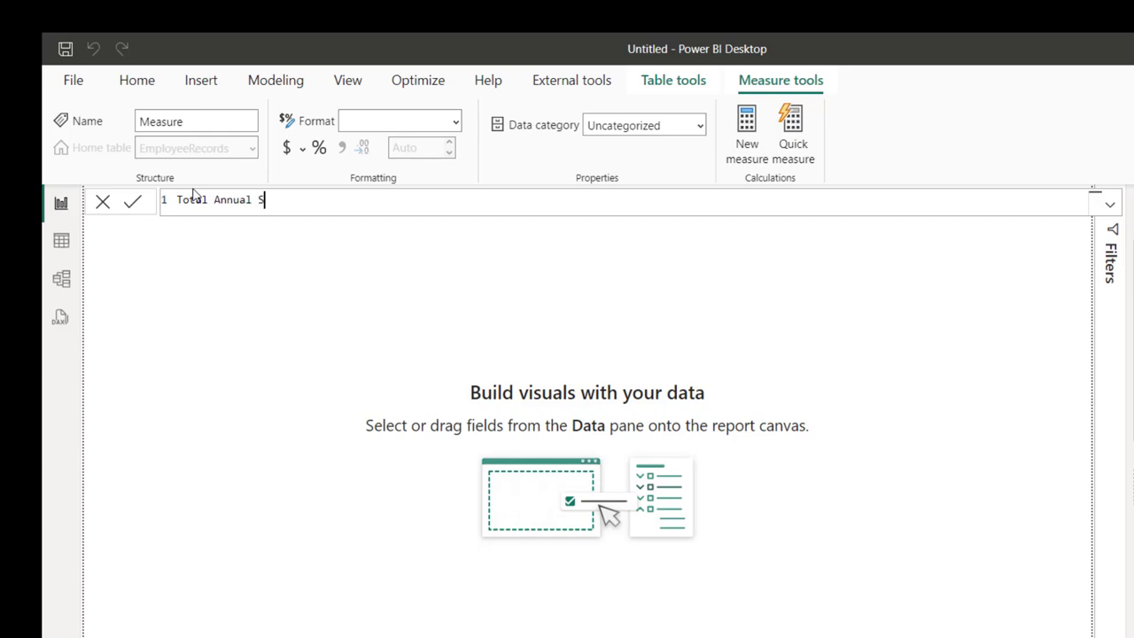
type("alary = SUM(")
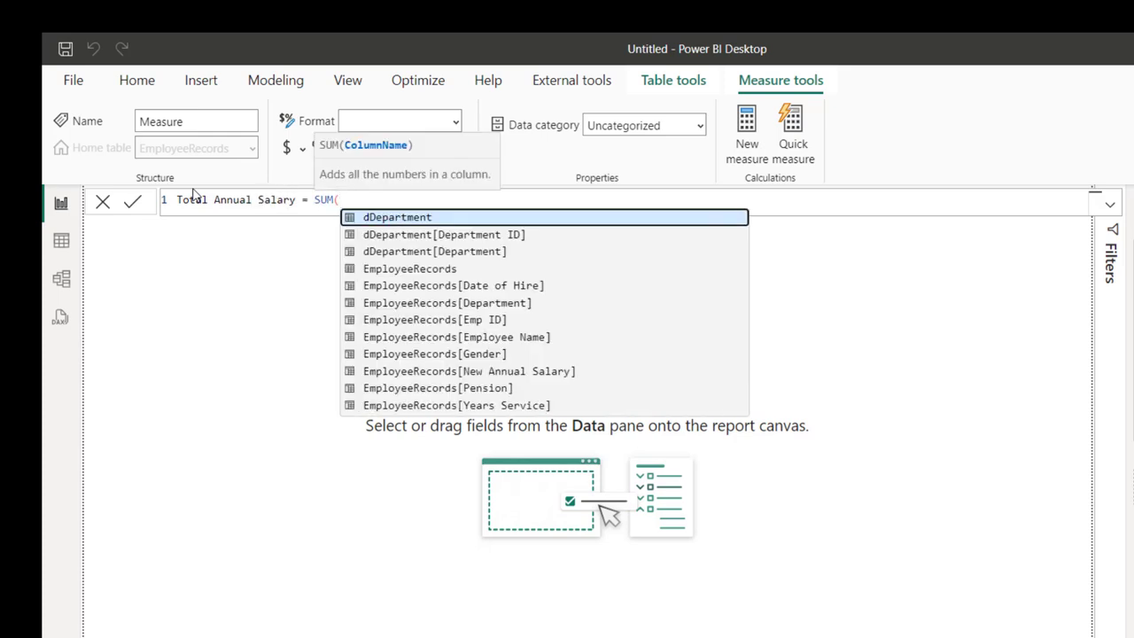
type("new")
key("Tab")
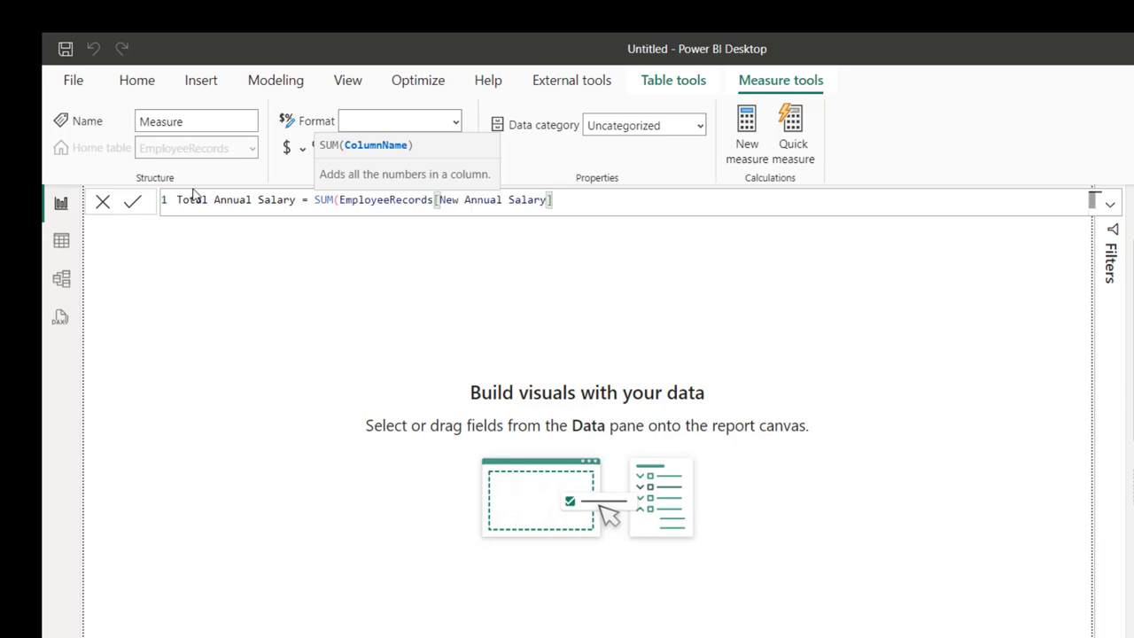
type(")")
key("Return")
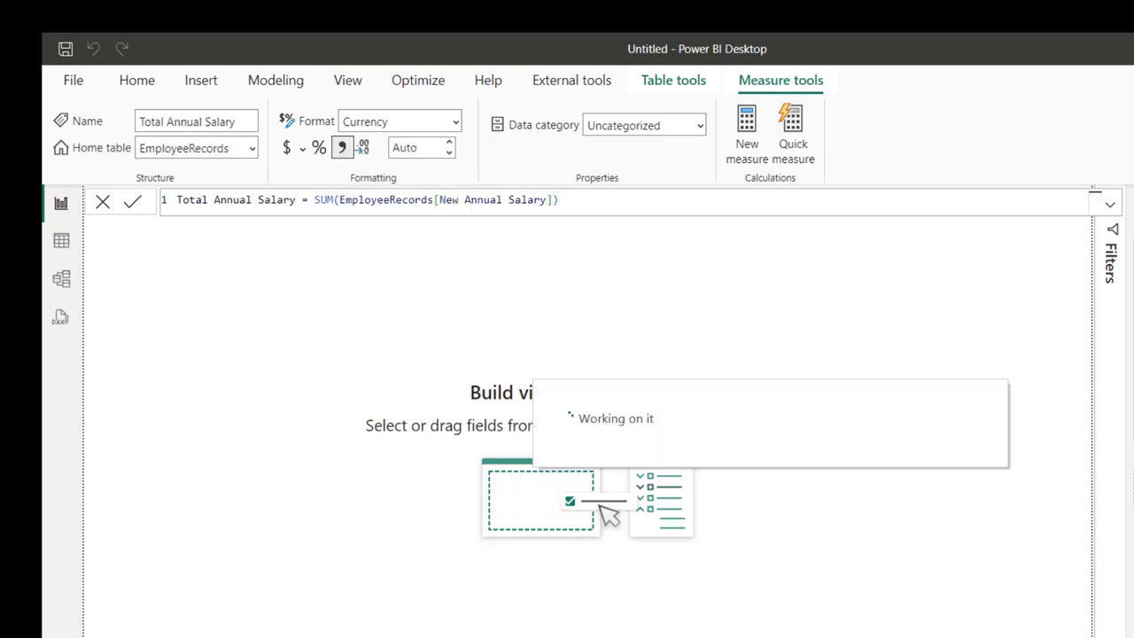
left_click(302, 149)
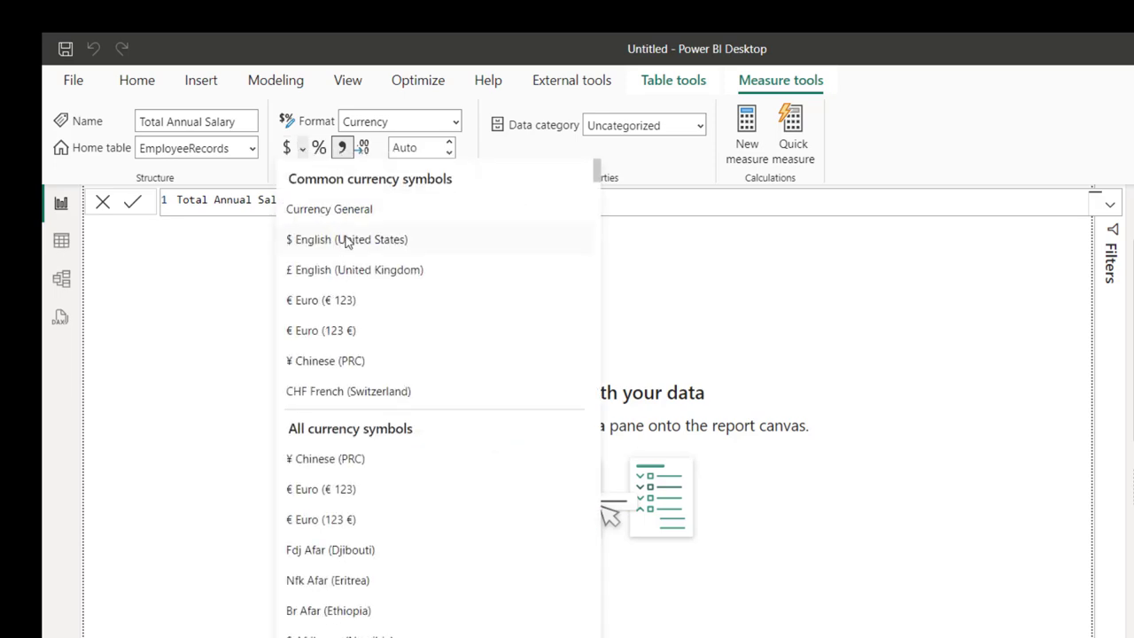
left_click(355, 269)
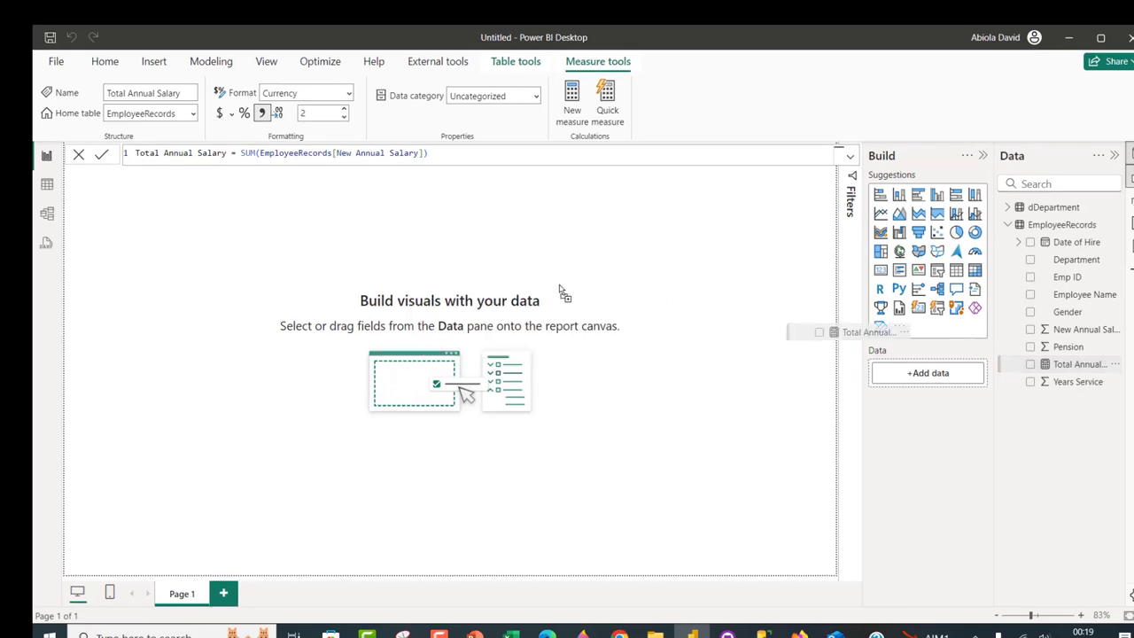
Step: Build a bar chart of Total Annual Salary by Department from dDepartment on the report page and enlarge it
left_click(1031, 364)
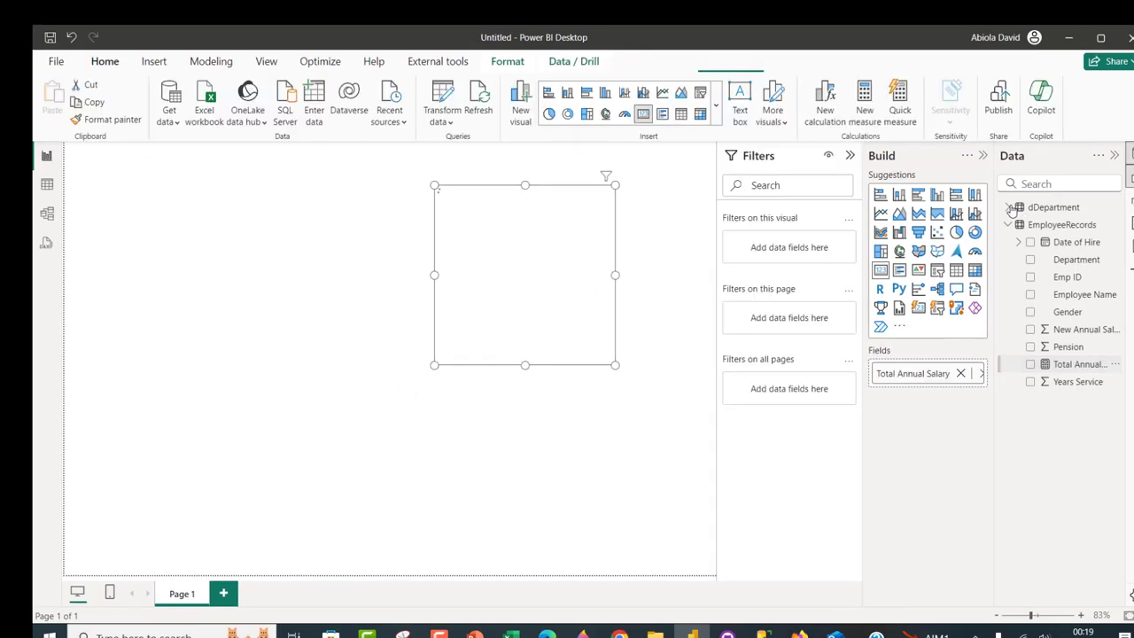
left_click(1007, 207)
left_click_drag(1074, 224, 485, 272)
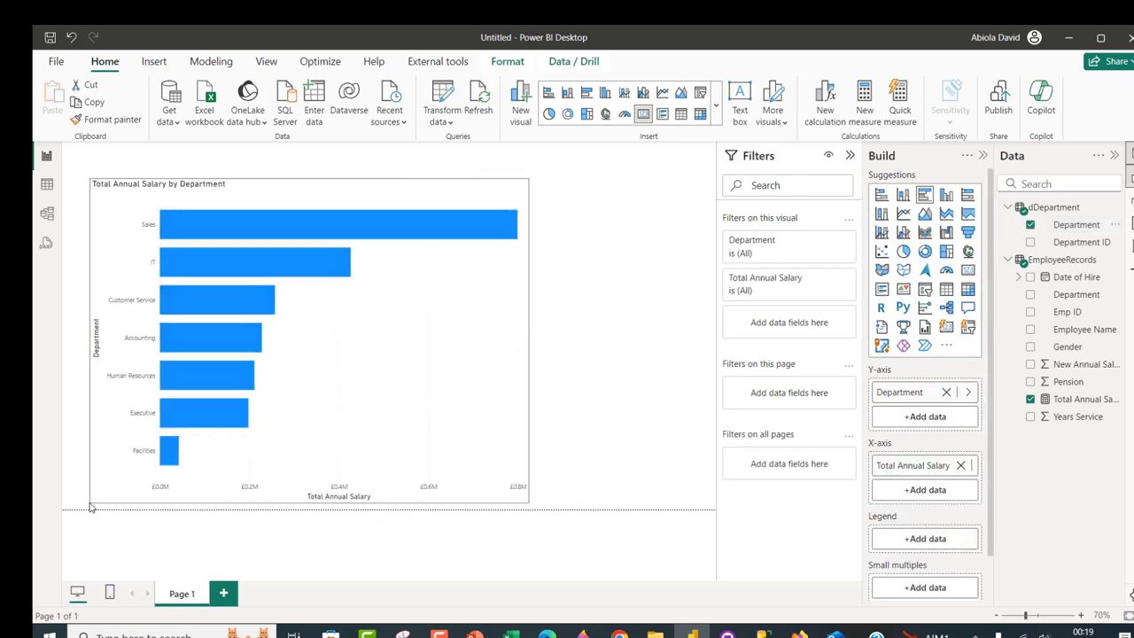
left_click(96, 452)
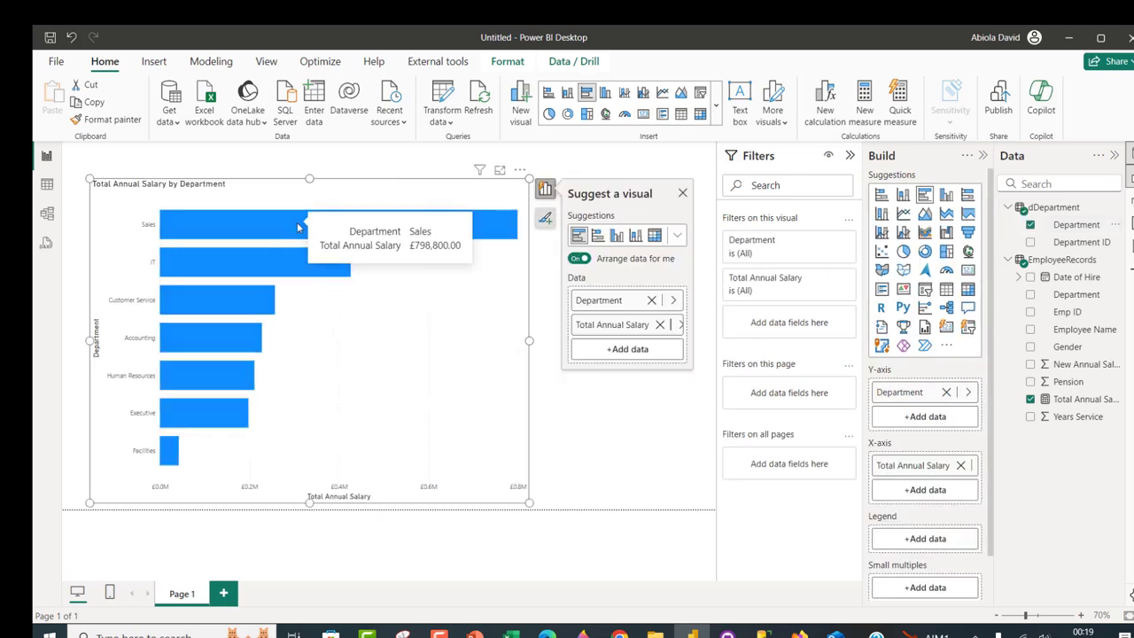